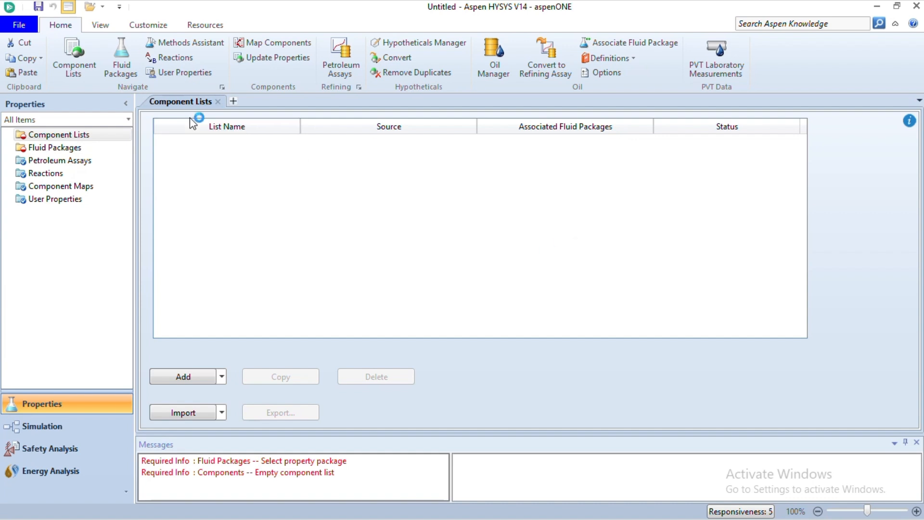
- Open the units of measure settings in the simulation options
{"action": "left_click", "coordinate": [19, 26]}
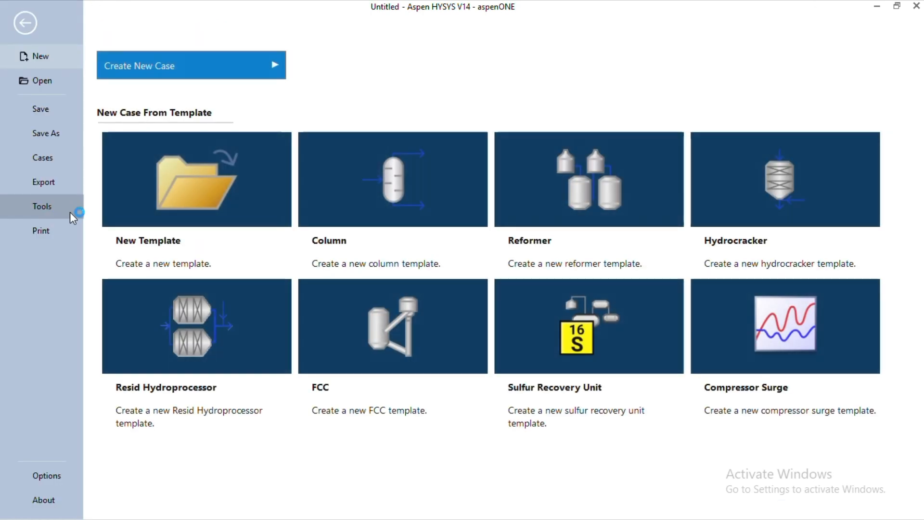
{"action": "left_click", "coordinate": [25, 22]}
{"action": "left_click", "coordinate": [18, 26]}
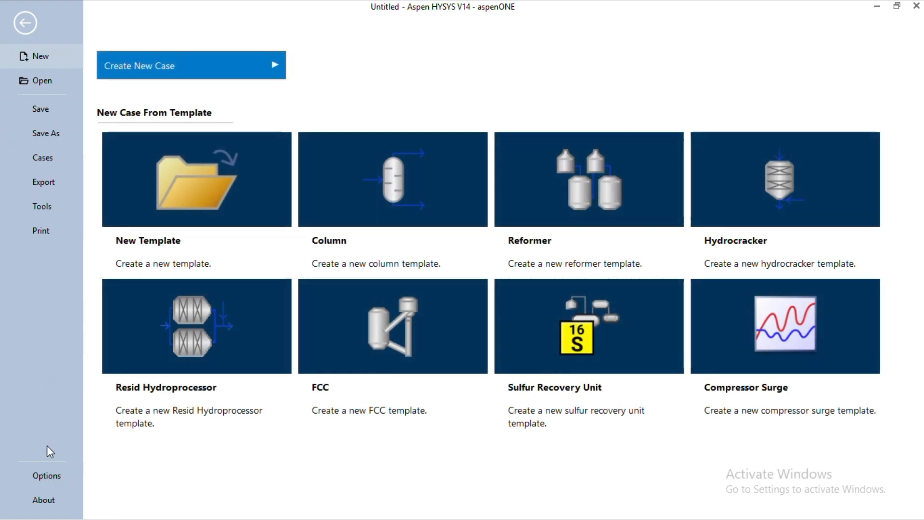
{"action": "left_click", "coordinate": [44, 475]}
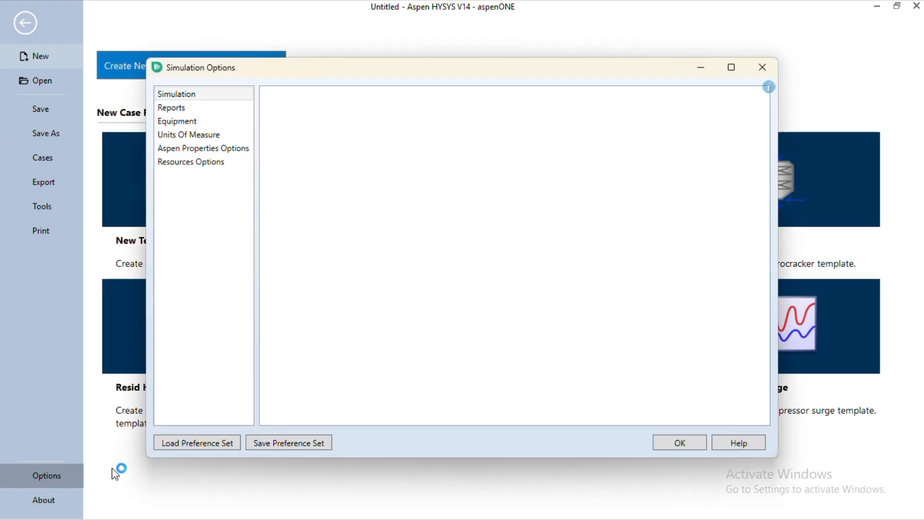
{"action": "left_click", "coordinate": [186, 136]}
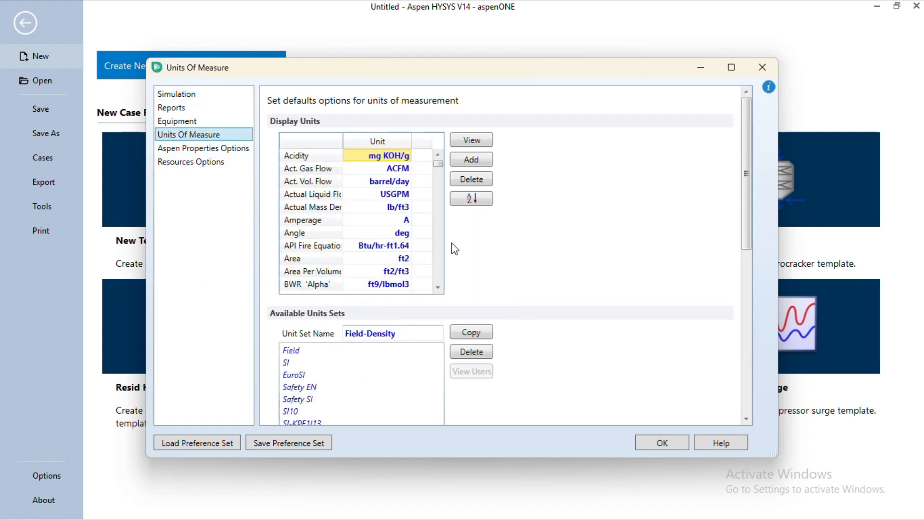
- Make an editable copy of the Field unit set
{"action": "scroll", "coordinate": [593, 383], "scroll_direction": "down", "scroll_amount": 3}
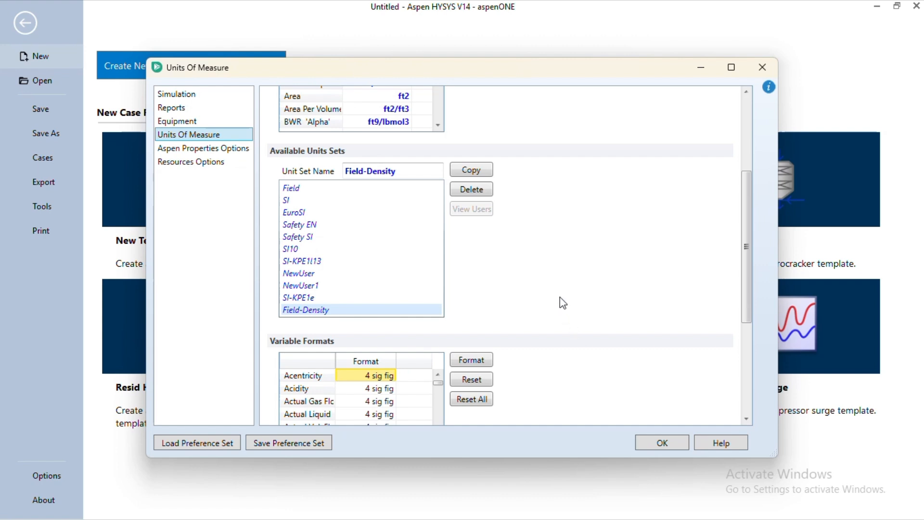
{"action": "scroll", "coordinate": [559, 303], "scroll_direction": "up", "scroll_amount": 1}
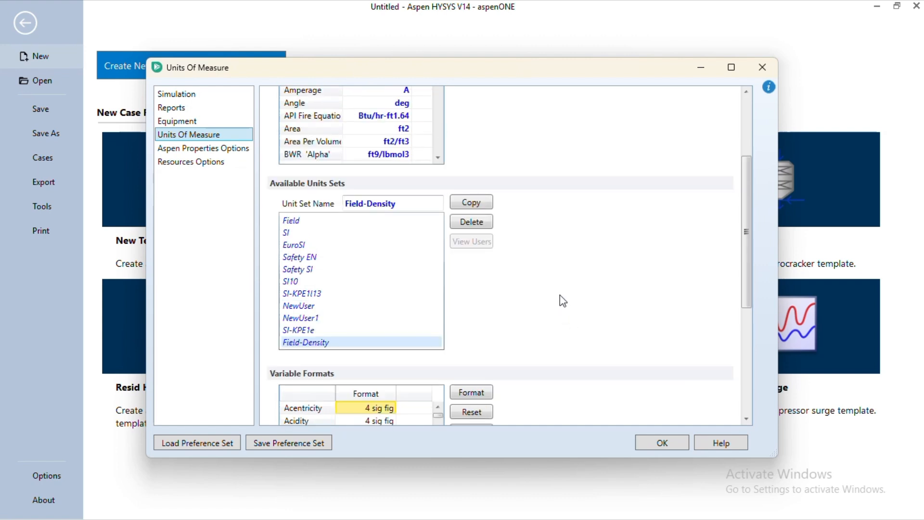
{"action": "left_click", "coordinate": [342, 221]}
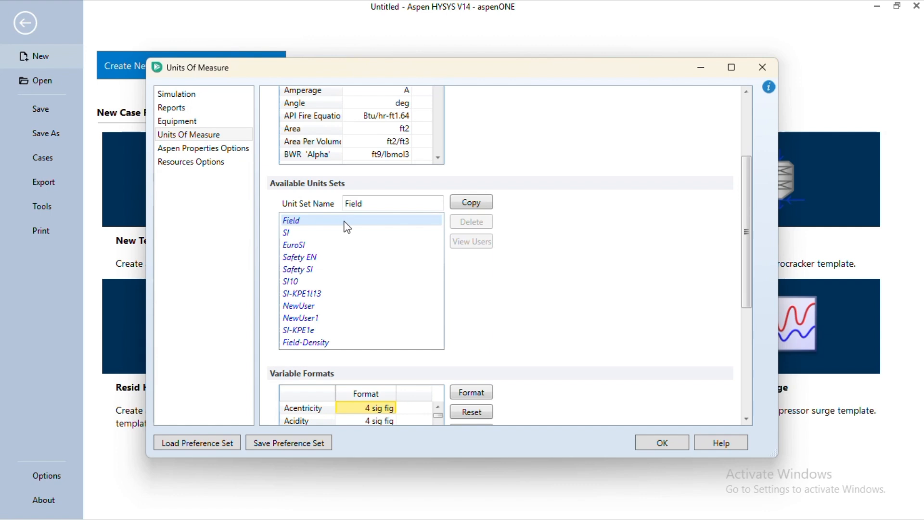
{"action": "scroll", "coordinate": [515, 308], "scroll_direction": "up", "scroll_amount": 1}
{"action": "scroll", "coordinate": [514, 304], "scroll_direction": "up", "scroll_amount": 1}
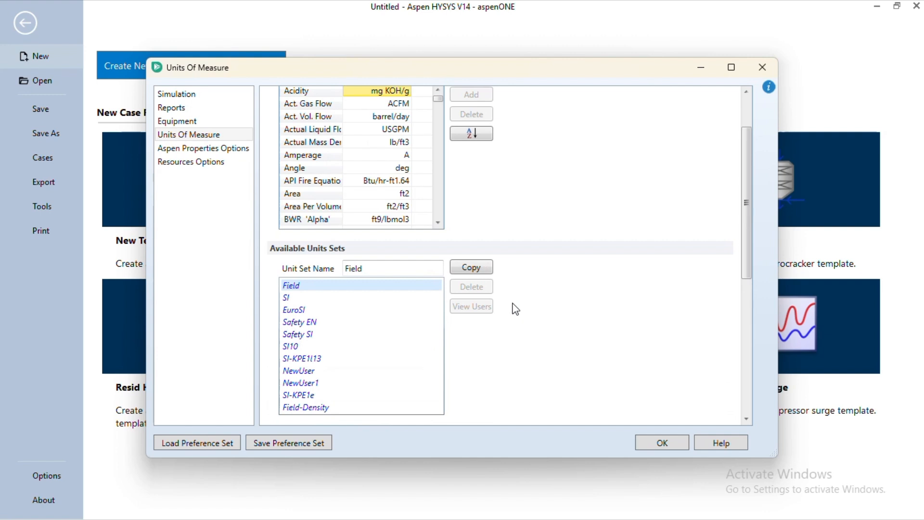
{"action": "left_click", "coordinate": [470, 266]}
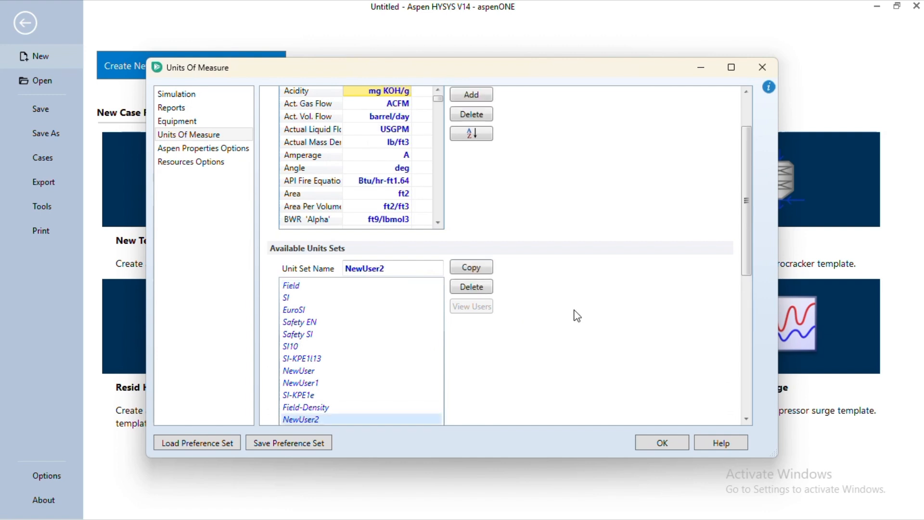
- Delete the existing Field-Density unit set from the available unit sets
{"action": "scroll", "coordinate": [480, 314], "scroll_direction": "down", "scroll_amount": 3}
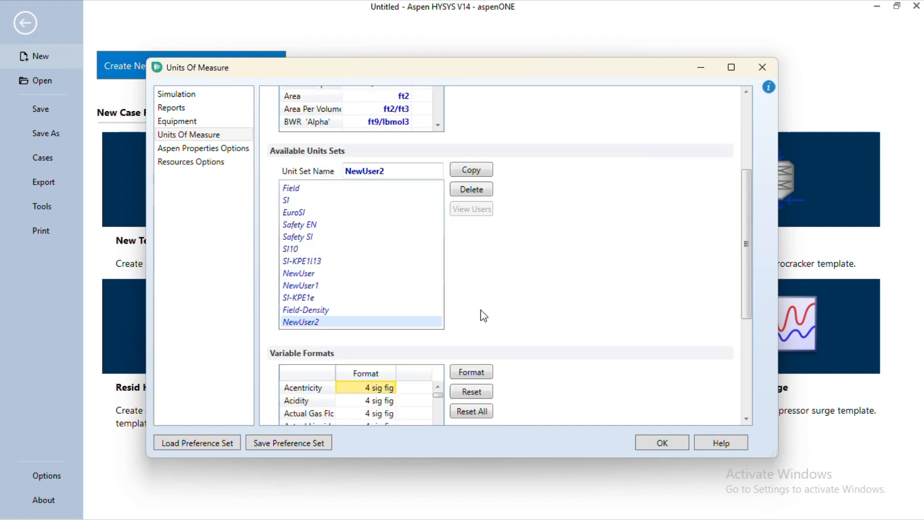
{"action": "left_click", "coordinate": [329, 311]}
{"action": "left_click", "coordinate": [471, 190]}
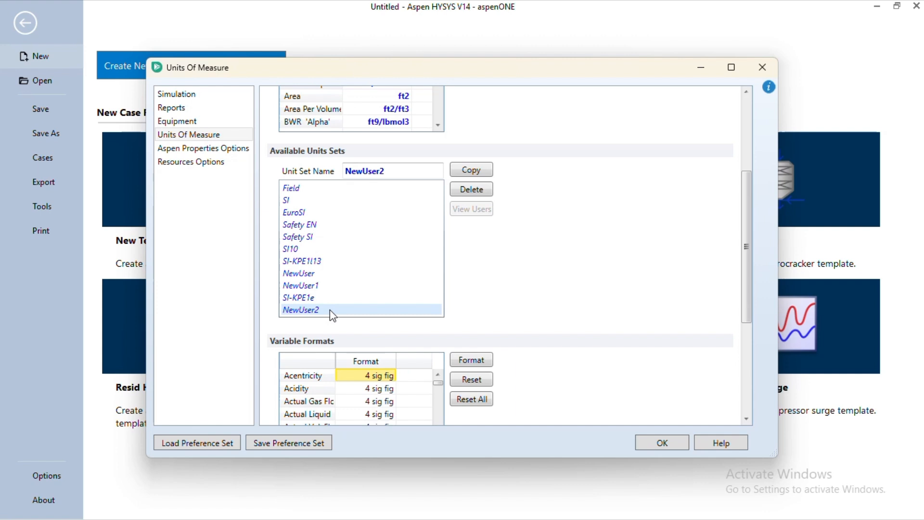
- Rename the copied unit set NewUser2 as Field-density
{"action": "double_click", "coordinate": [401, 174]}
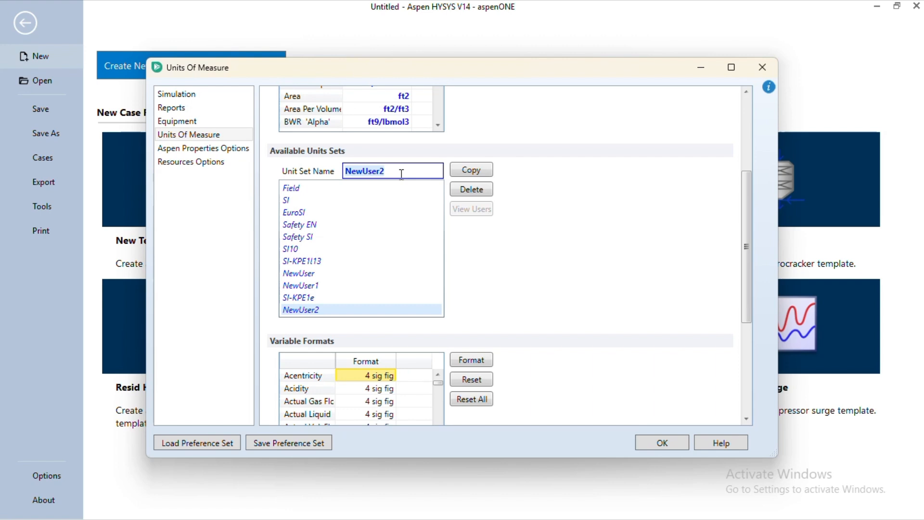
{"action": "type", "text": "Field-density"}
{"action": "key", "text": "Return"}
{"action": "left_click", "coordinate": [414, 314]}
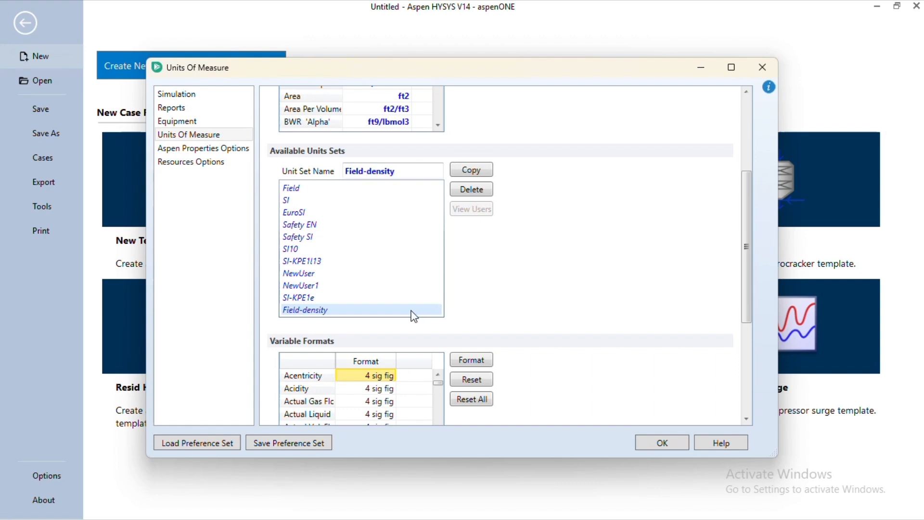
- Set the Standard Density display unit of the Field-density unit set to API_60
{"action": "scroll", "coordinate": [560, 264], "scroll_direction": "up", "scroll_amount": 3}
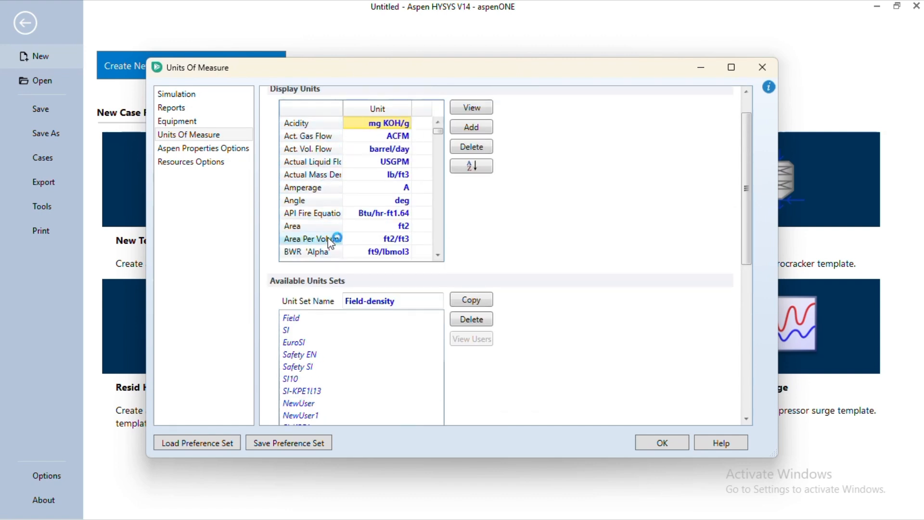
{"action": "scroll", "coordinate": [574, 254], "scroll_direction": "down", "scroll_amount": 2}
{"action": "scroll", "coordinate": [578, 309], "scroll_direction": "up", "scroll_amount": 1}
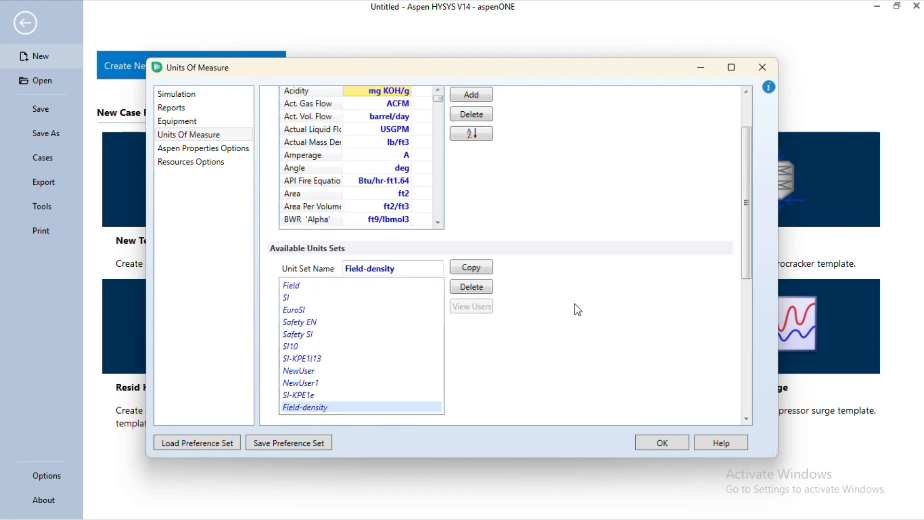
{"action": "scroll", "coordinate": [578, 310], "scroll_direction": "up", "scroll_amount": 1}
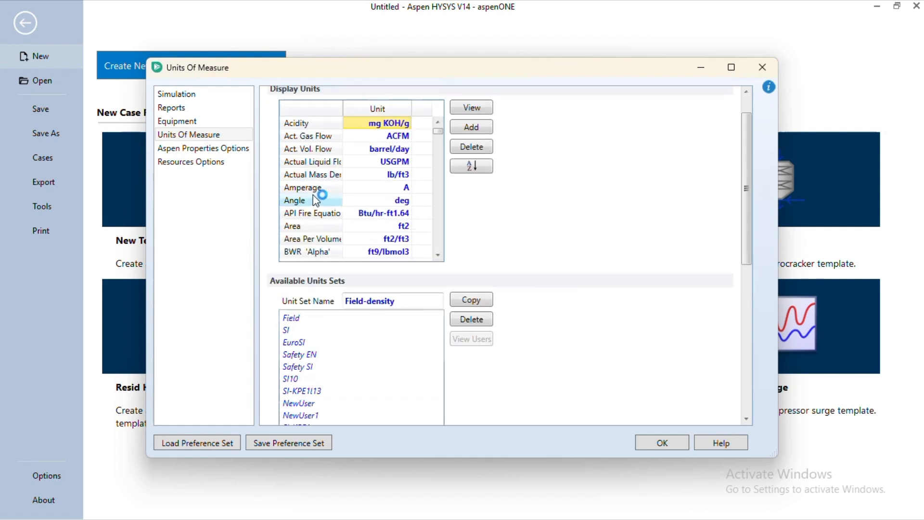
{"action": "scroll", "coordinate": [314, 199], "scroll_direction": "down", "scroll_amount": 5}
{"action": "scroll", "coordinate": [314, 199], "scroll_direction": "down", "scroll_amount": 5}
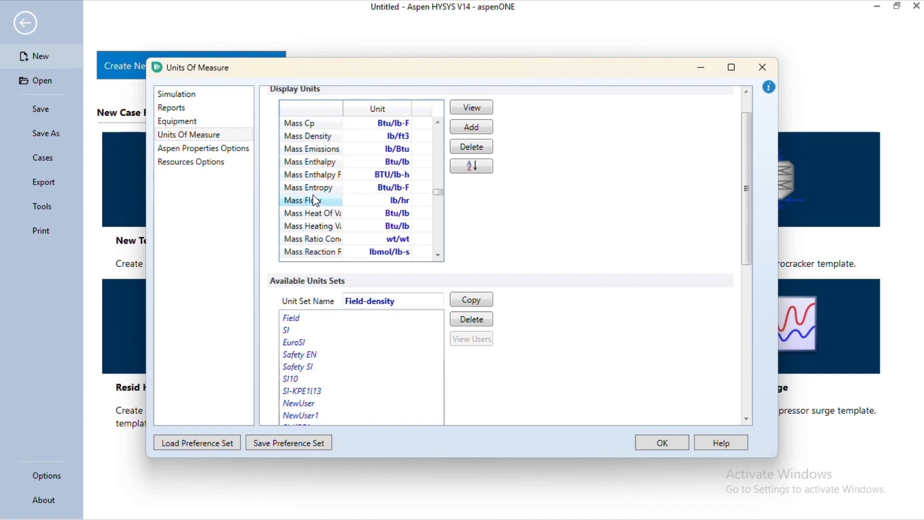
{"action": "scroll", "coordinate": [315, 201], "scroll_direction": "down", "scroll_amount": 5}
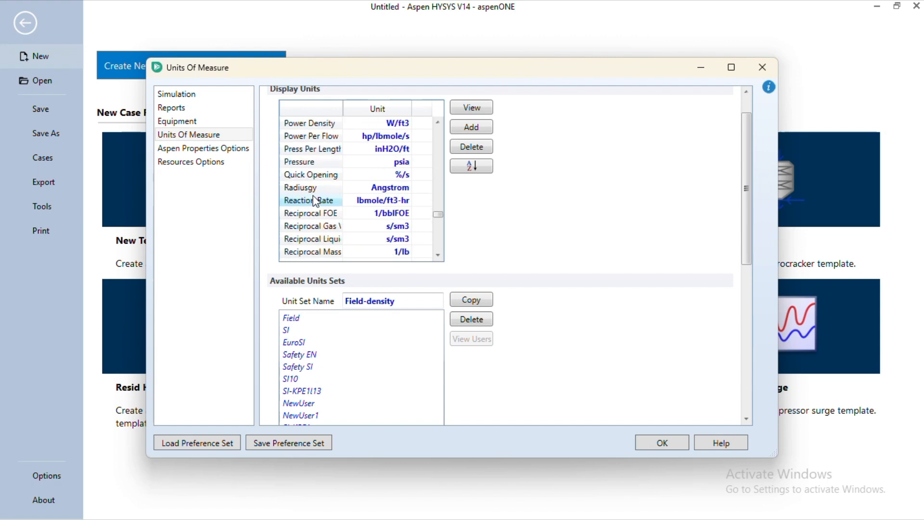
{"action": "scroll", "coordinate": [315, 200], "scroll_direction": "down", "scroll_amount": 6}
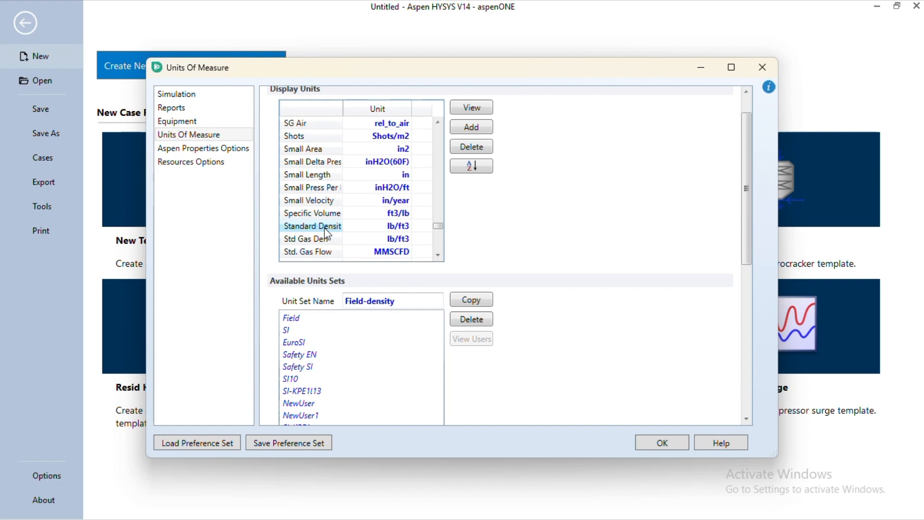
{"action": "left_click", "coordinate": [402, 226]}
{"action": "left_click", "coordinate": [408, 228]}
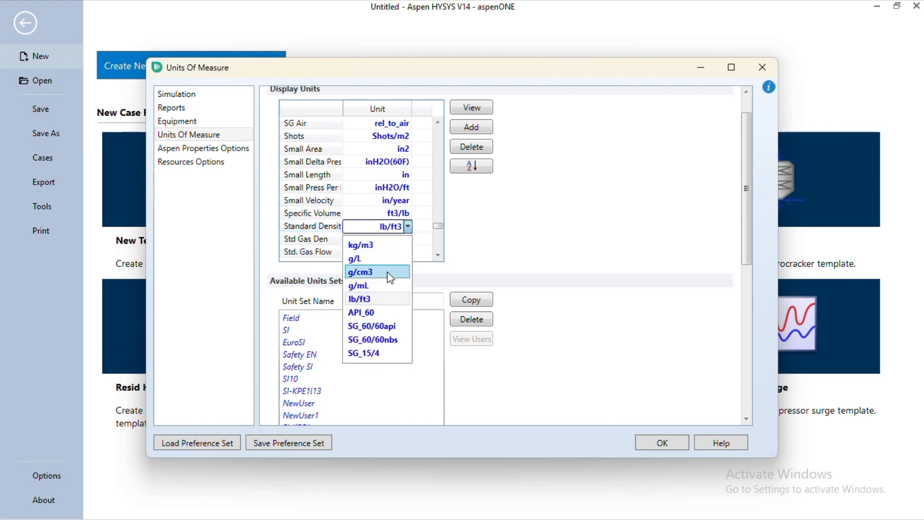
{"action": "left_click", "coordinate": [379, 308]}
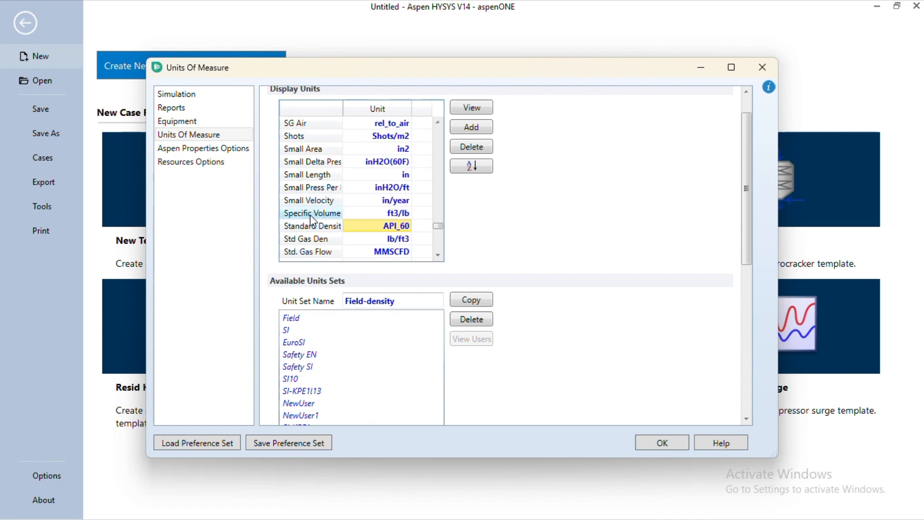
- Set the Mass Density display unit of the Field-density unit set to API
{"action": "scroll", "coordinate": [302, 230], "scroll_direction": "up", "scroll_amount": 9}
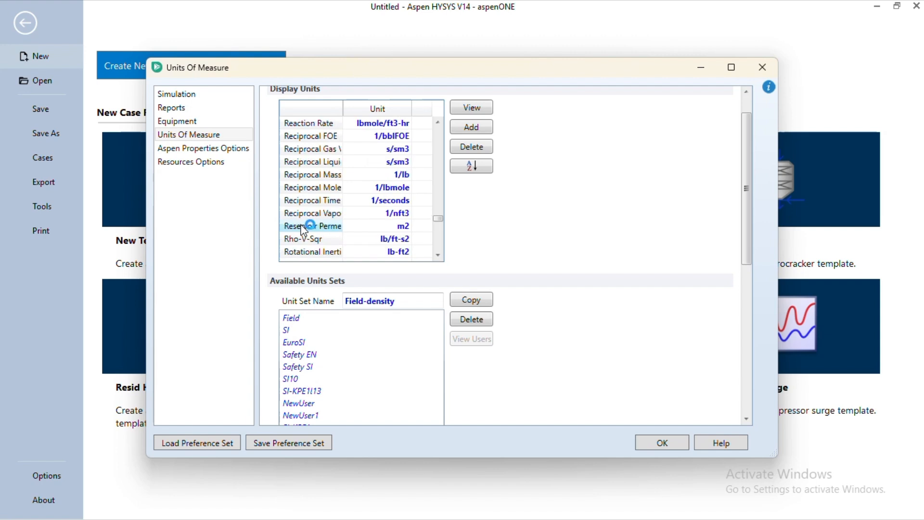
{"action": "scroll", "coordinate": [302, 230], "scroll_direction": "up", "scroll_amount": 6}
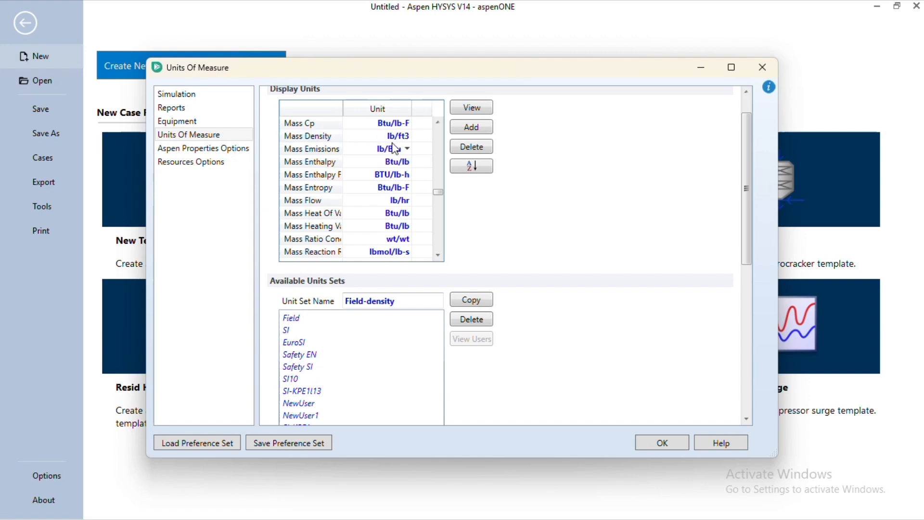
{"action": "left_click", "coordinate": [408, 136]}
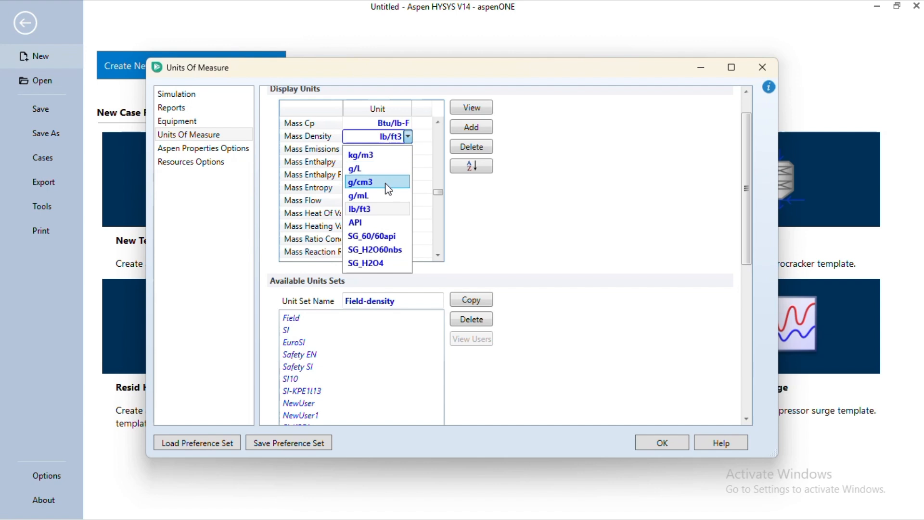
{"action": "left_click", "coordinate": [374, 221]}
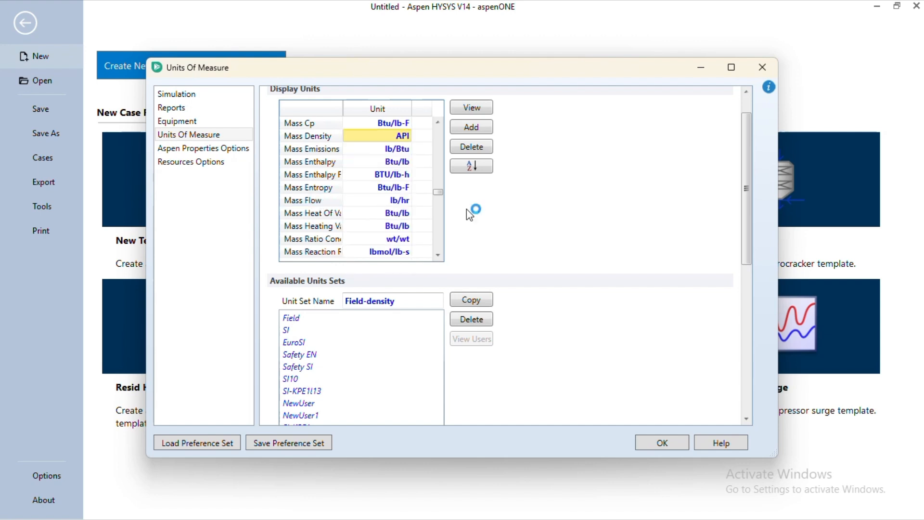
- Look through the other display units of the set and examine the units offered for Mass Flow
{"action": "scroll", "coordinate": [320, 206], "scroll_direction": "up", "scroll_amount": 2}
{"action": "scroll", "coordinate": [320, 206], "scroll_direction": "up", "scroll_amount": 15}
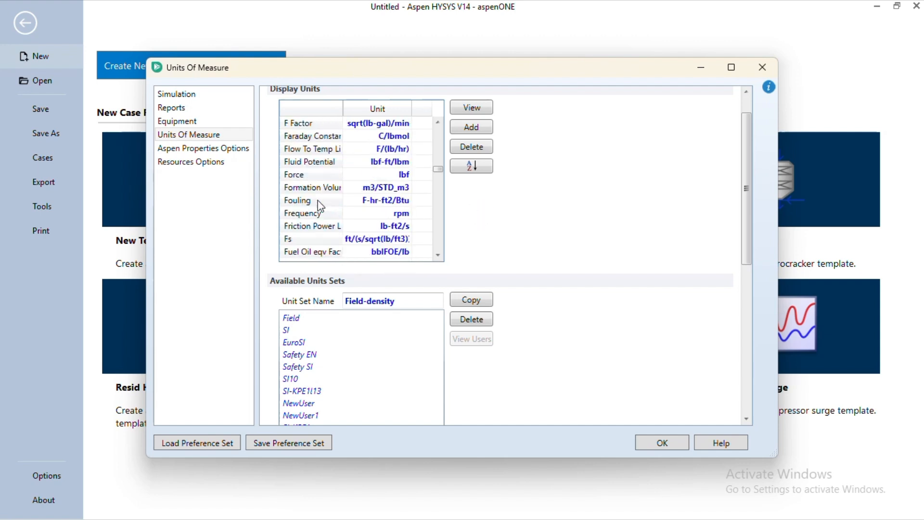
{"action": "scroll", "coordinate": [321, 206], "scroll_direction": "up", "scroll_amount": 3}
{"action": "scroll", "coordinate": [320, 206], "scroll_direction": "down", "scroll_amount": 12}
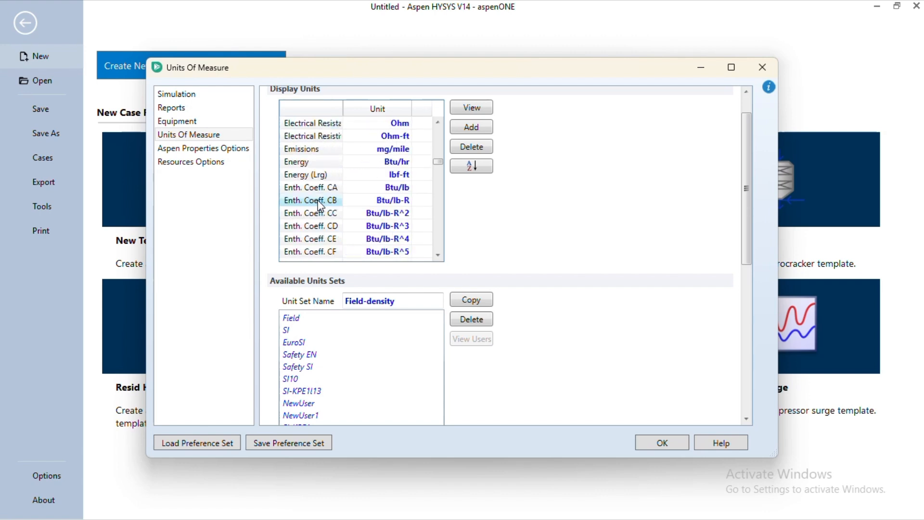
{"action": "scroll", "coordinate": [318, 208], "scroll_direction": "down", "scroll_amount": 4}
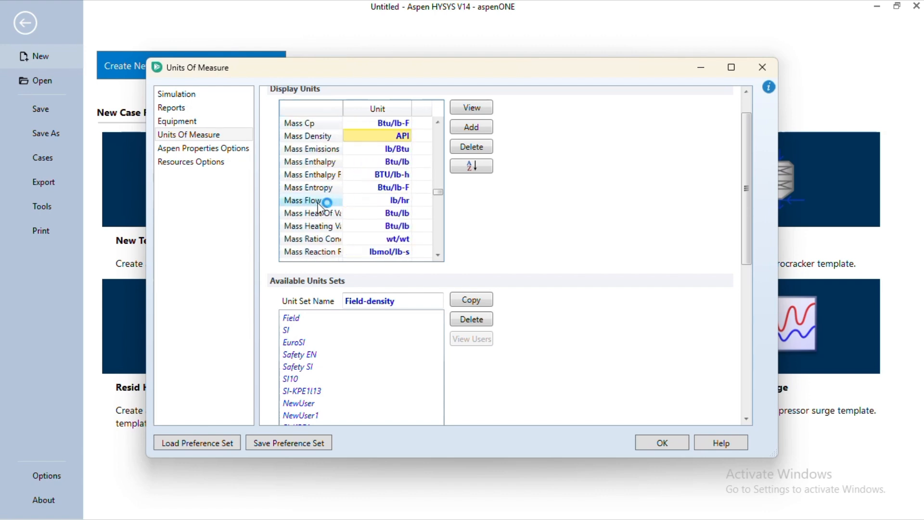
{"action": "left_click", "coordinate": [408, 201]}
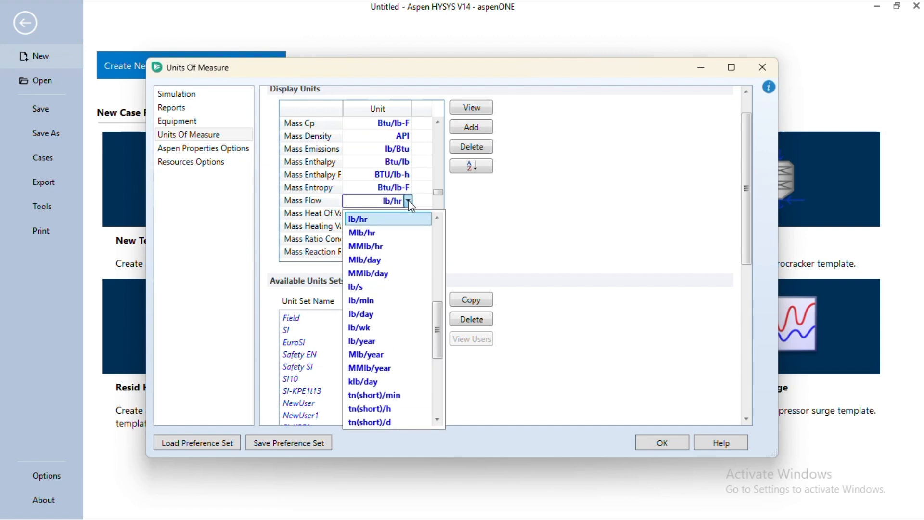
{"action": "left_click", "coordinate": [408, 201]}
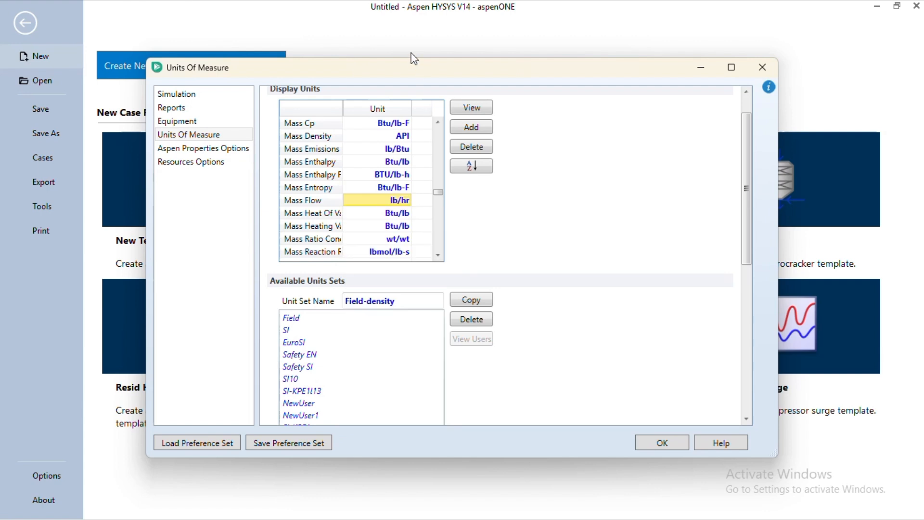
- Accept the unit settings with Field-density as the selected unit set and close the simulation options
{"action": "left_click", "coordinate": [385, 30]}
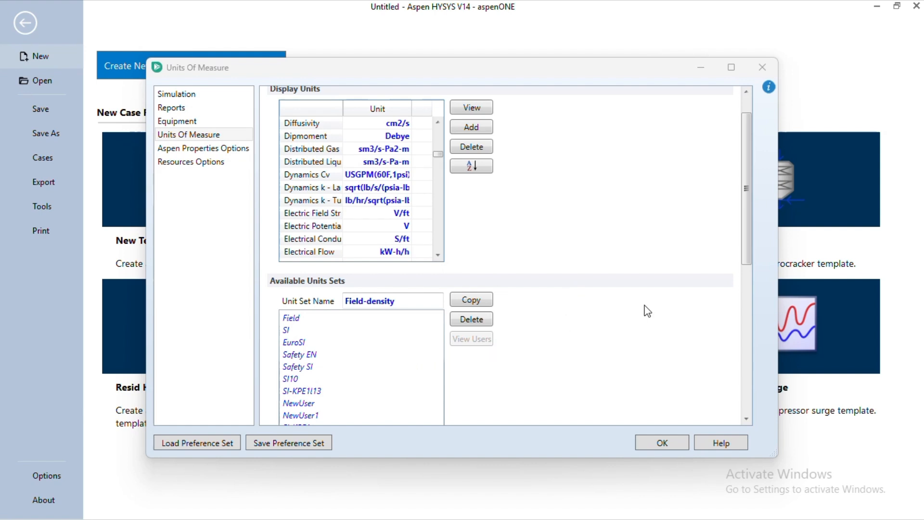
{"action": "left_click_drag", "start_coordinate": [747, 241], "coordinate": [747, 307]}
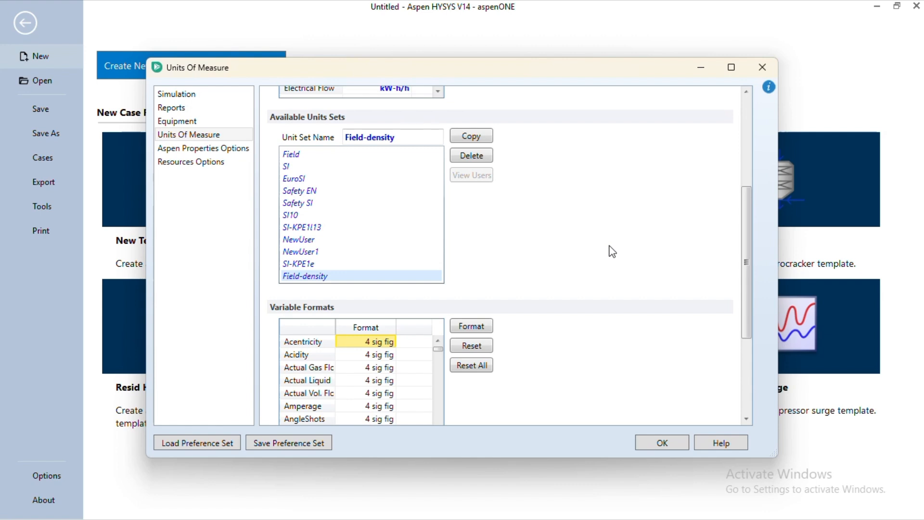
{"action": "left_click", "coordinate": [662, 442]}
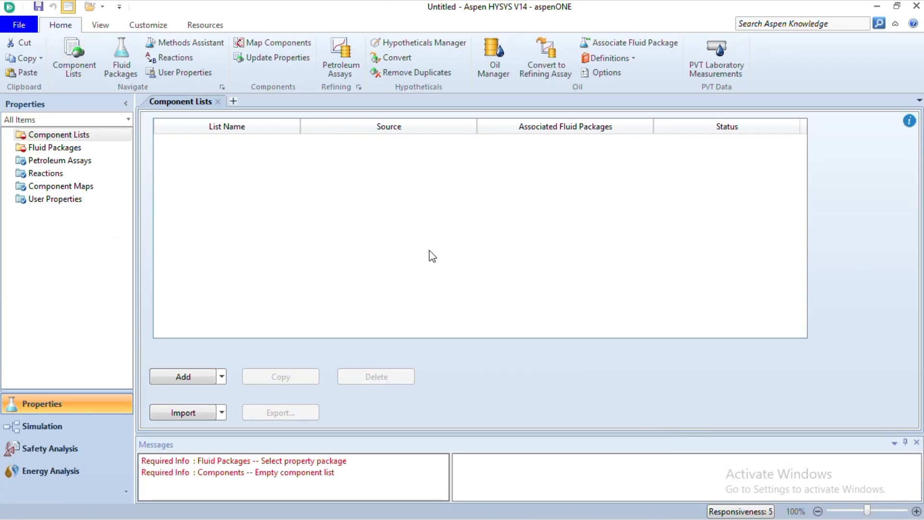
- Create a HYSYS component list and add Propane, i-Butane, n-Butane, i-Pentane and n-Pentane to it
{"action": "left_click", "coordinate": [183, 377]}
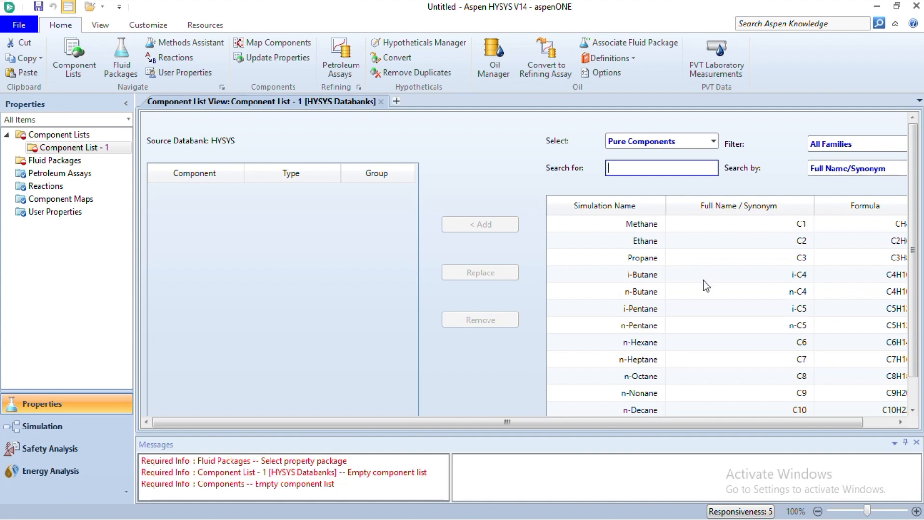
{"action": "left_click", "coordinate": [651, 258]}
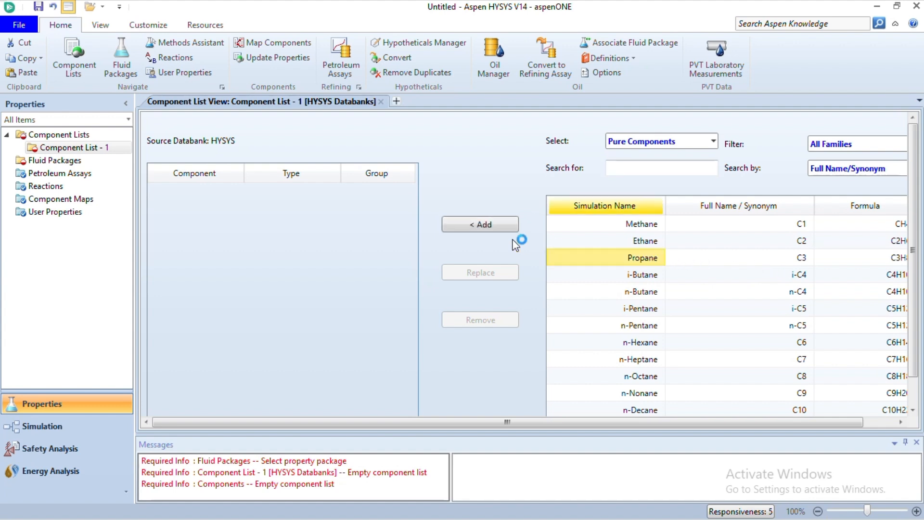
{"action": "left_click", "coordinate": [493, 227]}
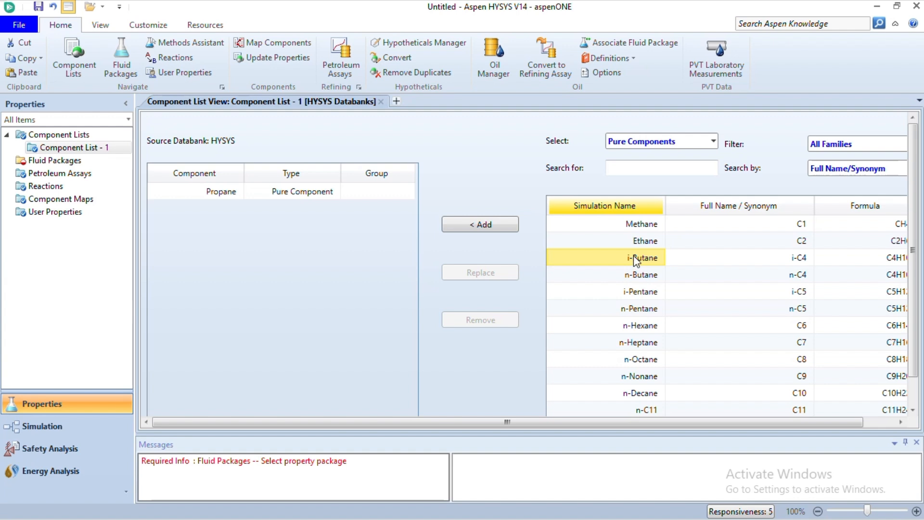
{"action": "left_click", "coordinate": [487, 232]}
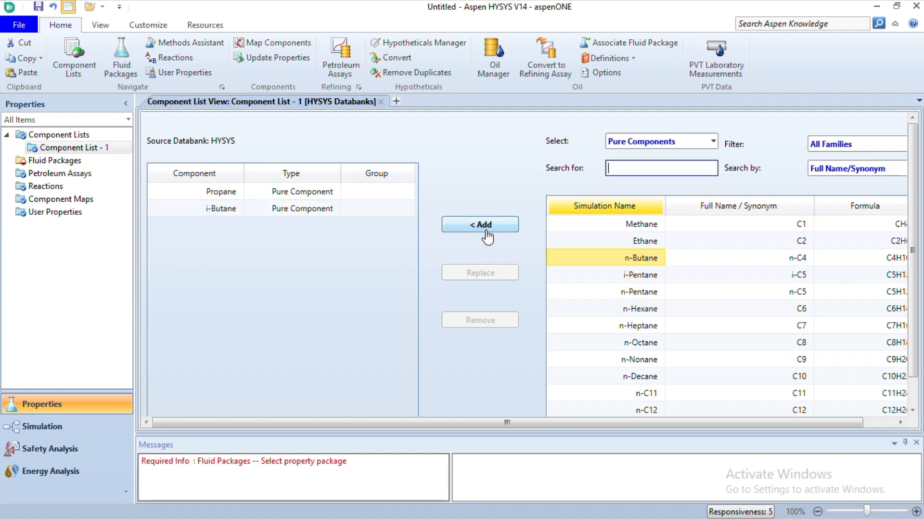
{"action": "left_click", "coordinate": [487, 232]}
{"action": "left_click", "coordinate": [487, 236]}
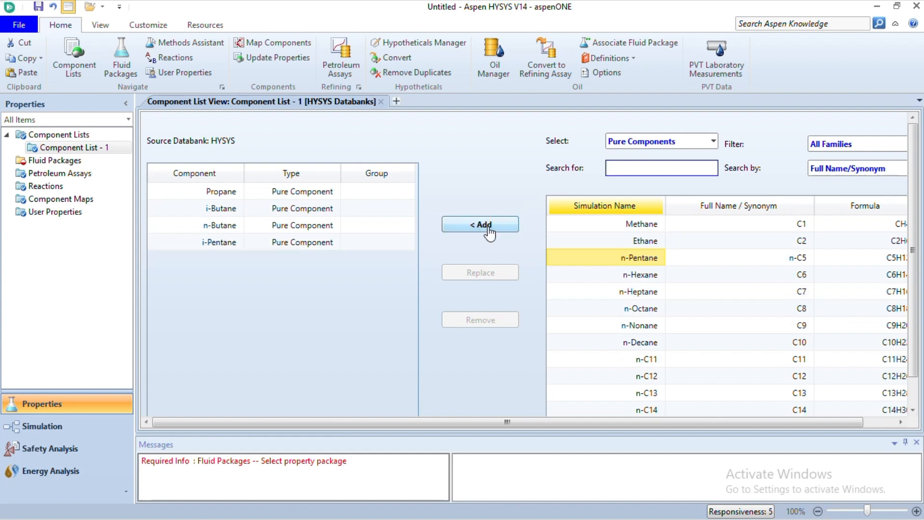
{"action": "left_click", "coordinate": [490, 234]}
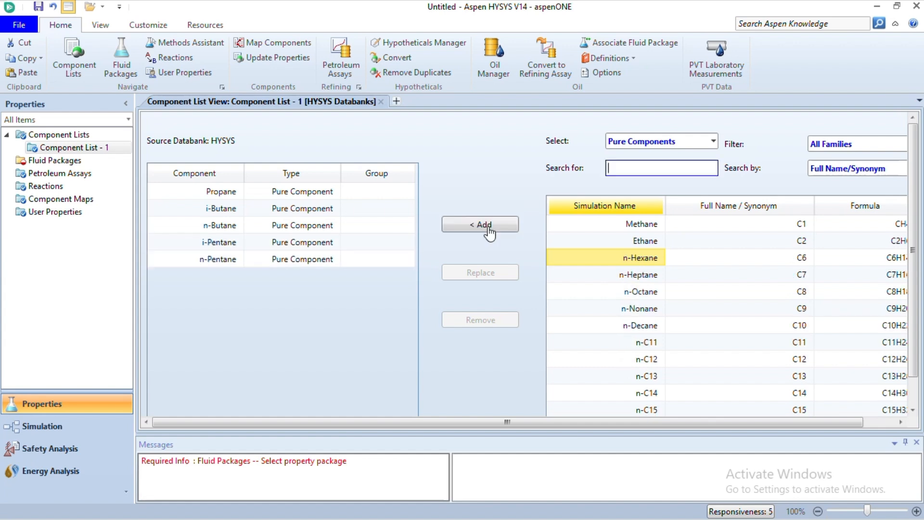
- Search the pure components for h2o and add H2O to the component list
{"action": "left_click", "coordinate": [640, 174]}
{"action": "type", "text": "h2o"}
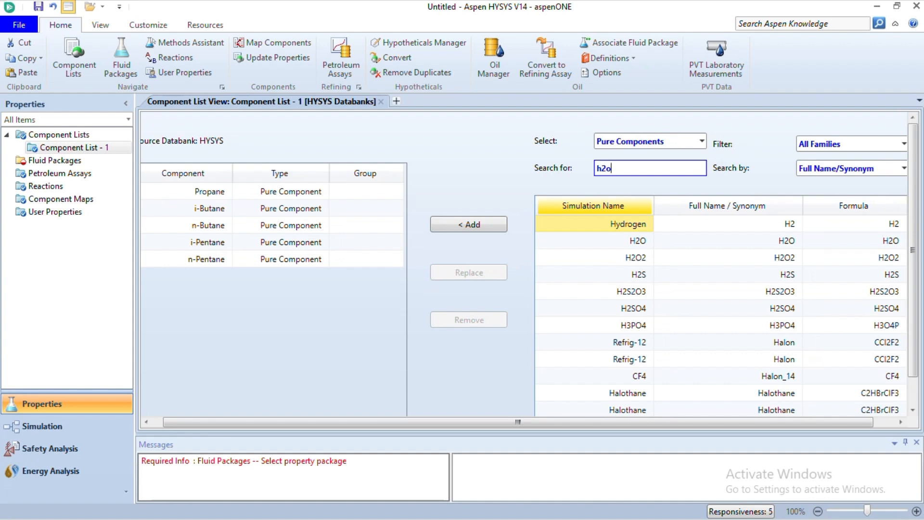
{"action": "left_click", "coordinate": [478, 224]}
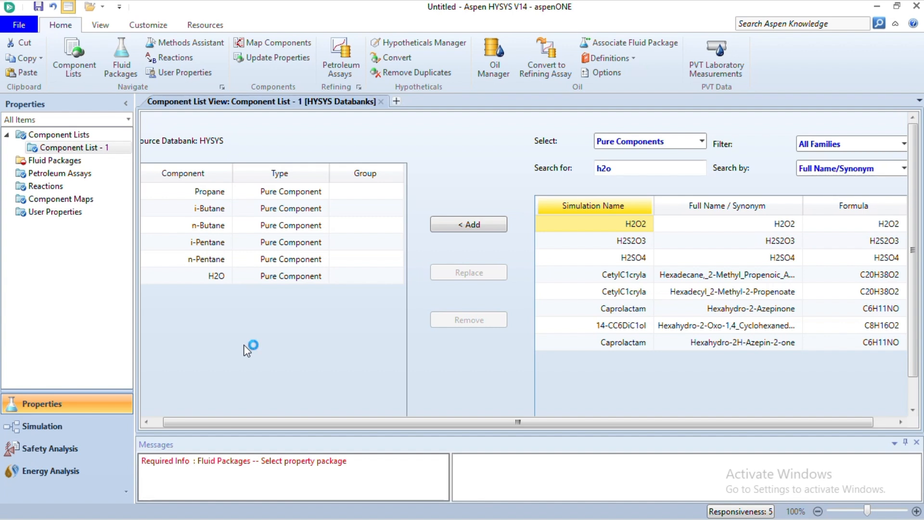
- Add a fluid package for the component list with Peng-Robinson as its property package
{"action": "left_click", "coordinate": [57, 162]}
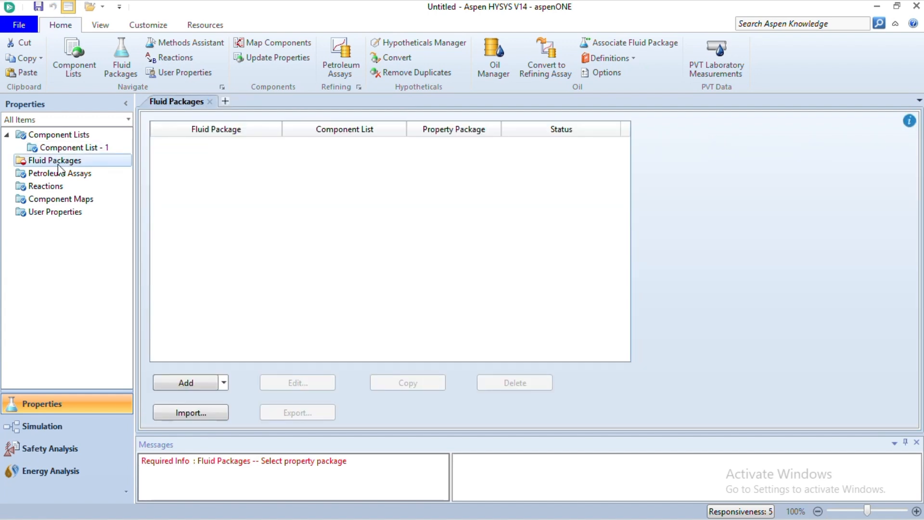
{"action": "left_click", "coordinate": [188, 383]}
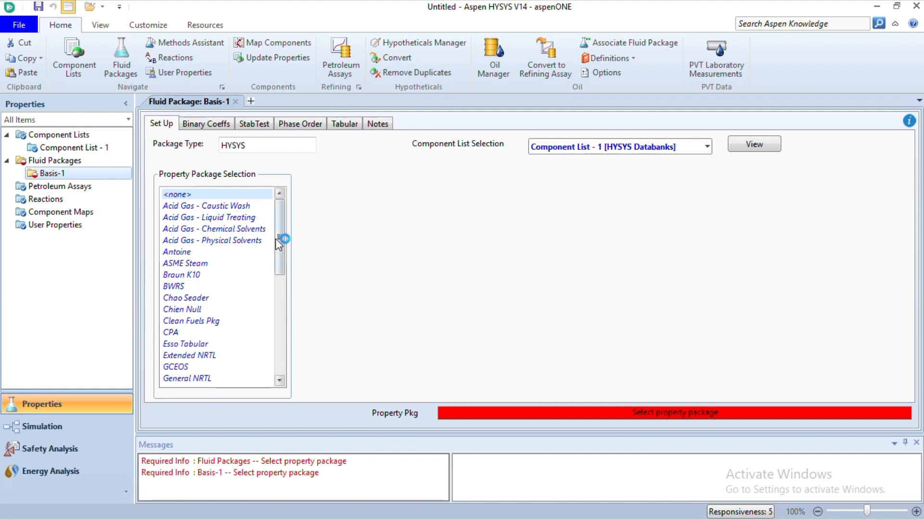
{"action": "left_click_drag", "start_coordinate": [279, 255], "coordinate": [284, 325]}
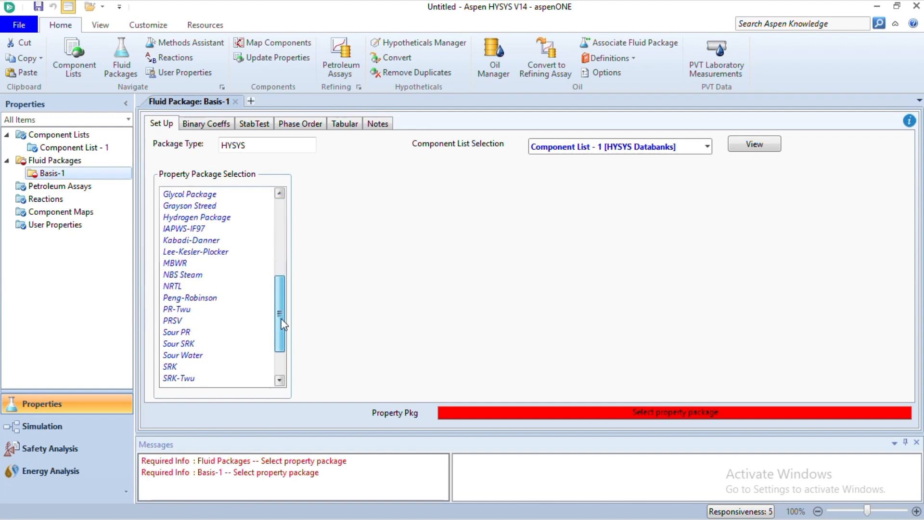
{"action": "left_click", "coordinate": [189, 297]}
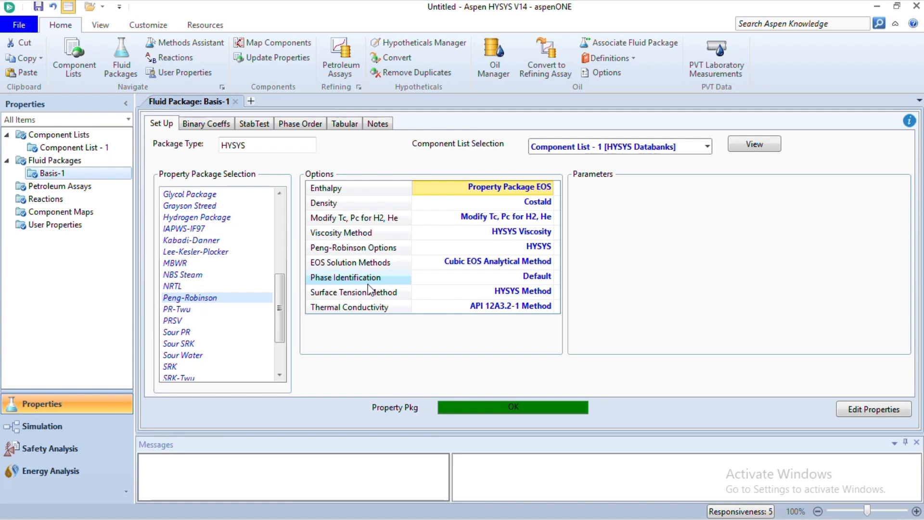
- Add a new input assay in the Oil Manager
{"action": "left_click", "coordinate": [495, 55]}
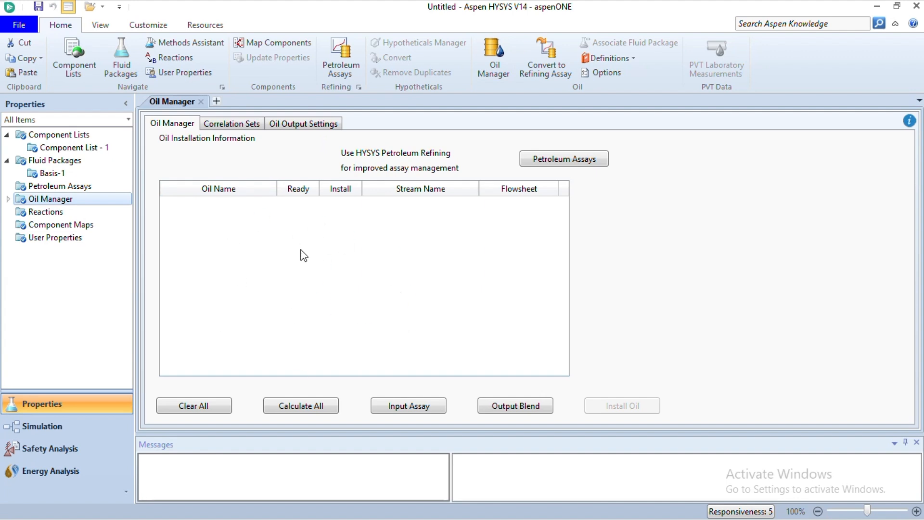
{"action": "left_click", "coordinate": [7, 198]}
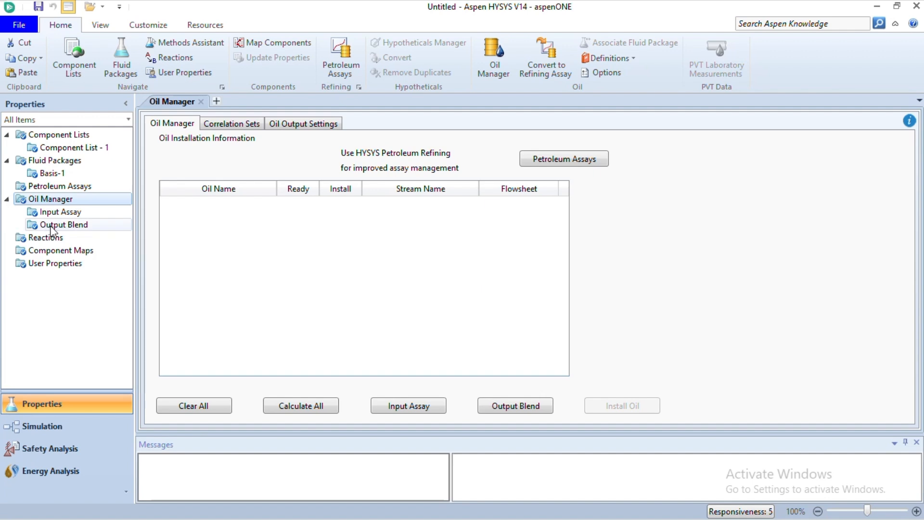
{"action": "left_click", "coordinate": [61, 212]}
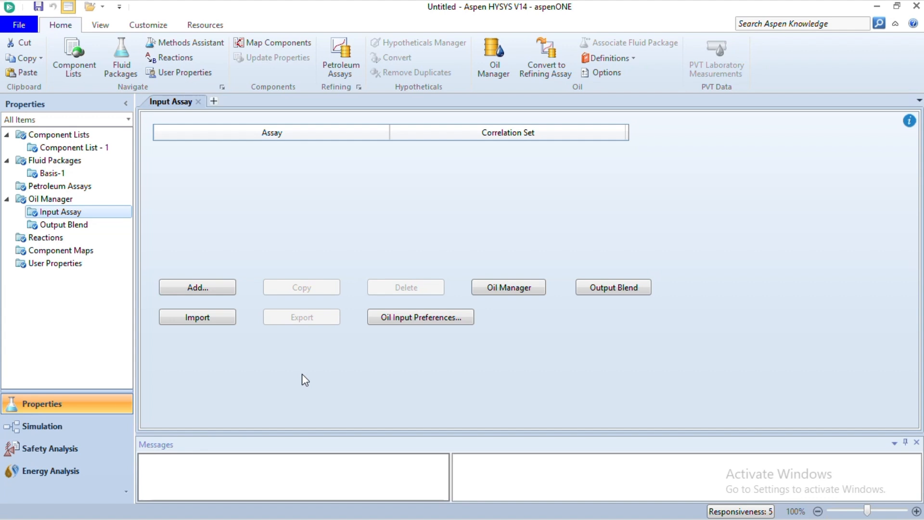
{"action": "left_click", "coordinate": [189, 287]}
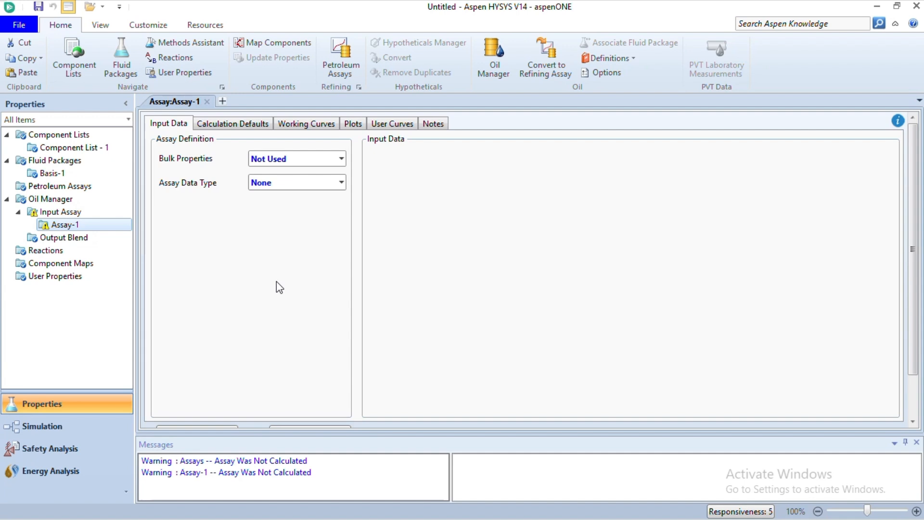
- Set the assay data type to TBP and the light ends option to Input Composition
{"action": "left_click", "coordinate": [342, 183]}
{"action": "left_click", "coordinate": [270, 142]}
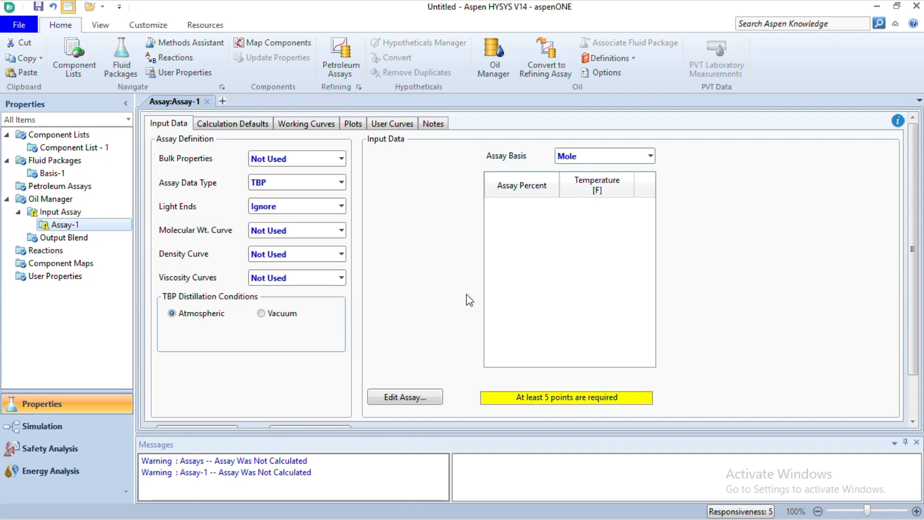
{"action": "left_click", "coordinate": [342, 207]}
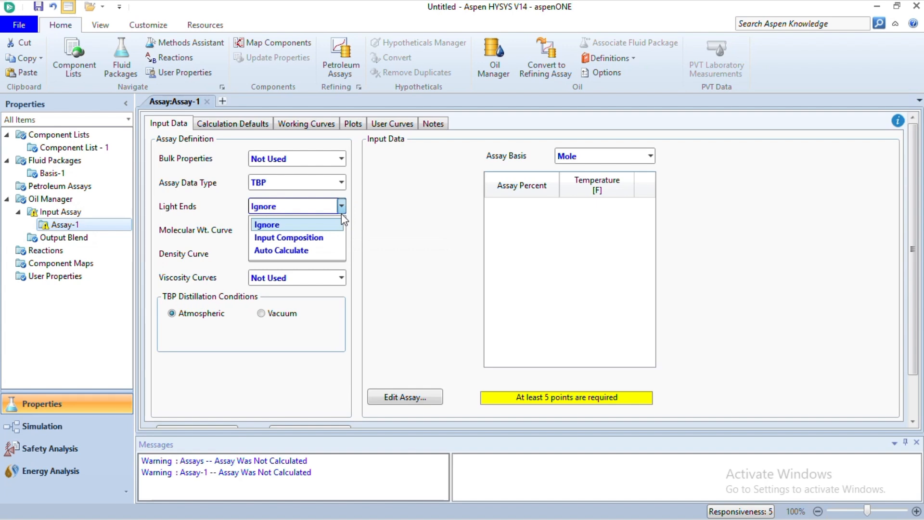
{"action": "left_click", "coordinate": [315, 238]}
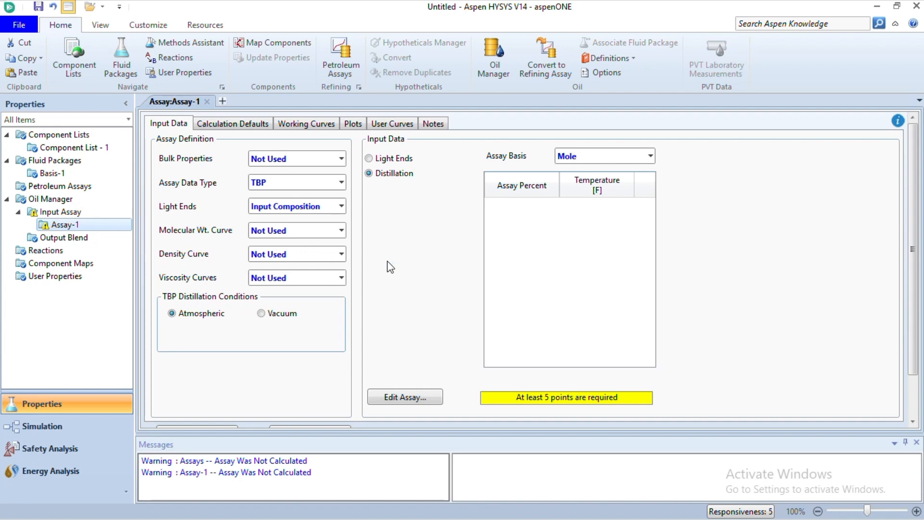
- Enter the assay's light ends composition in liquid volume %: i-Butane 0.19, n-Butane 0.11, i-Pentane 0.37 and n-Pentane 0.46
{"action": "left_click", "coordinate": [372, 158]}
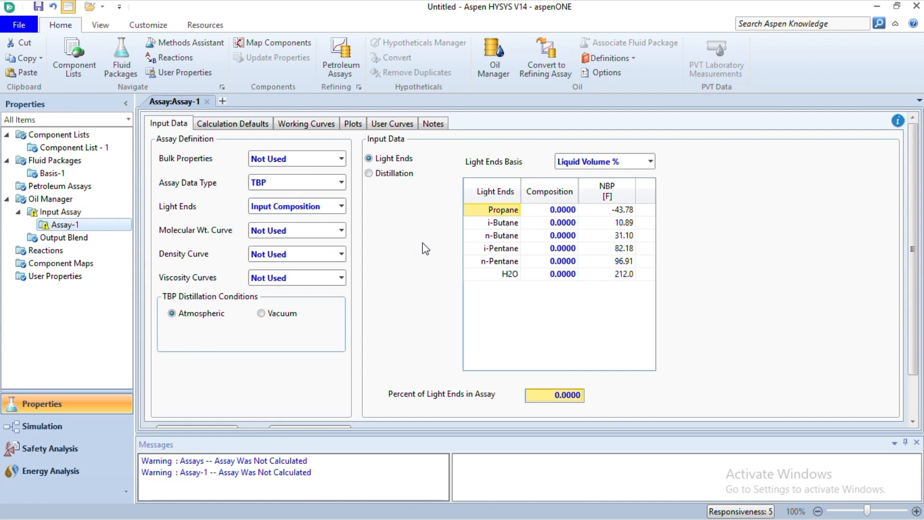
{"action": "left_click", "coordinate": [499, 224]}
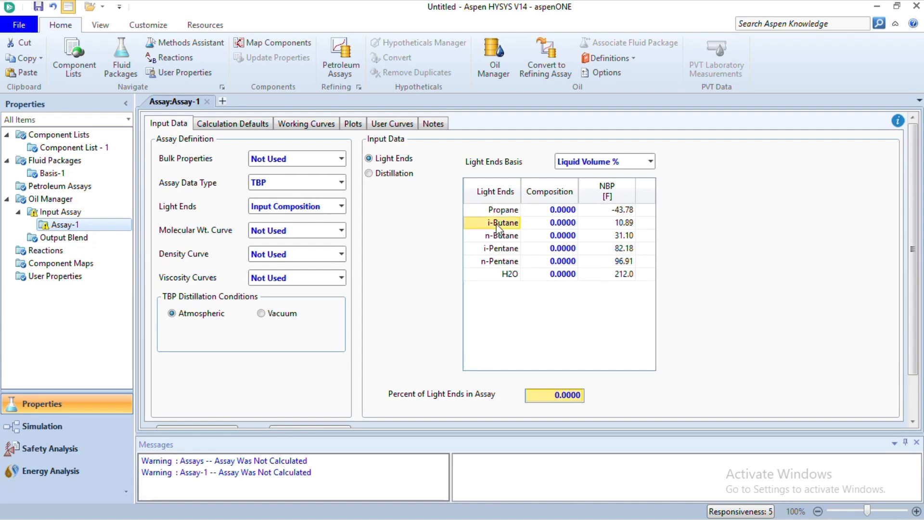
{"action": "left_click", "coordinate": [560, 225]}
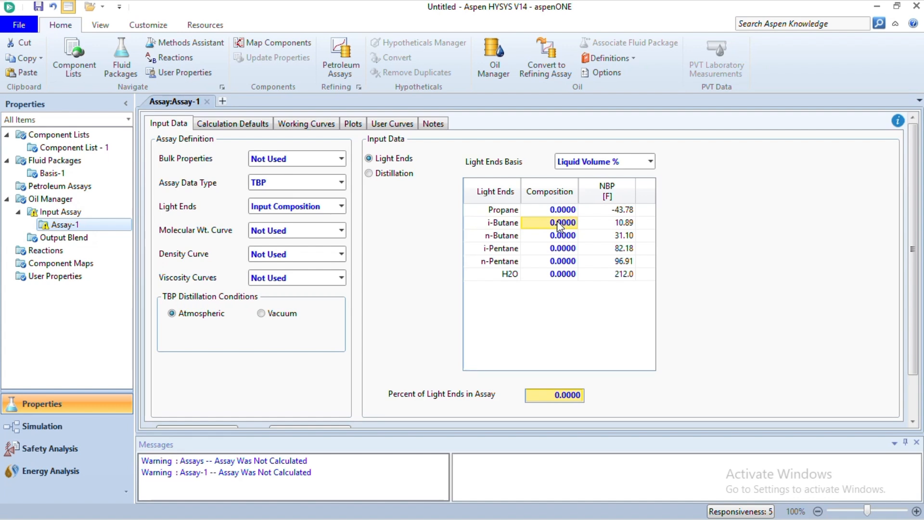
{"action": "type", "text": "0.19"}
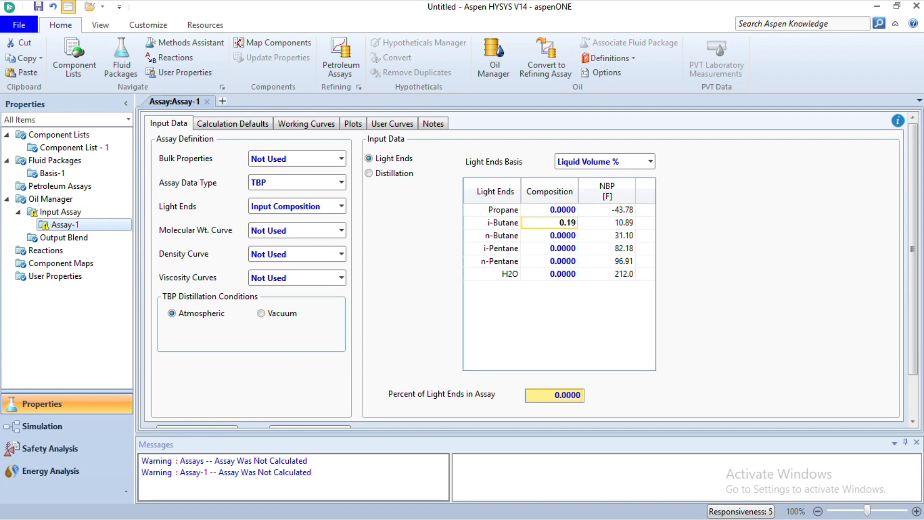
{"action": "key", "text": "Return"}
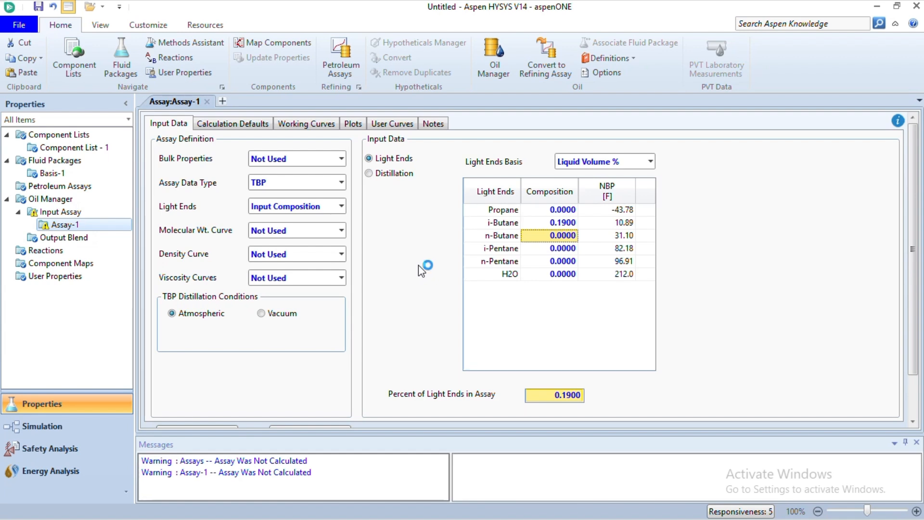
{"action": "type", "text": "0.11"}
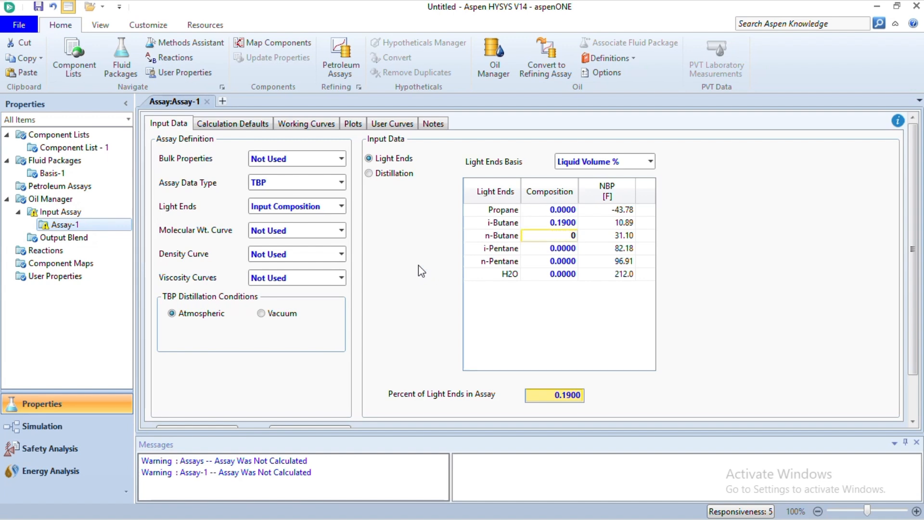
{"action": "key", "text": "Return"}
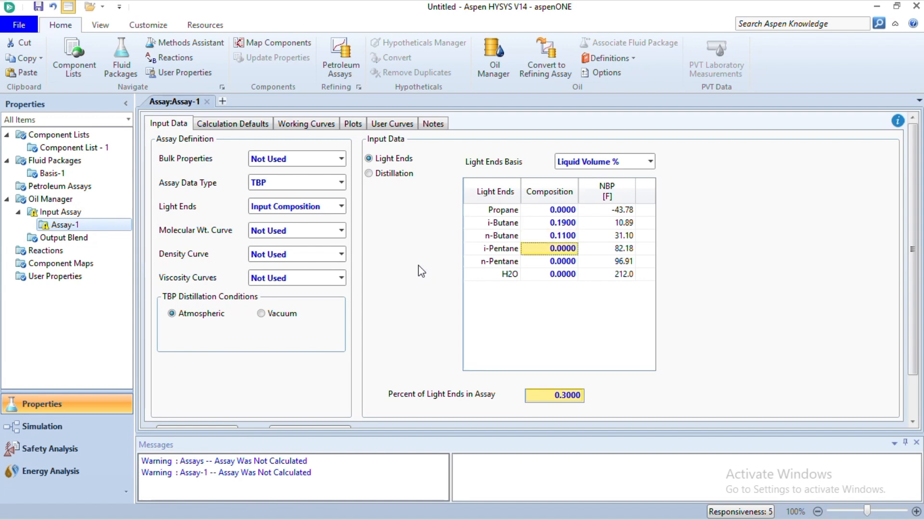
{"action": "type", "text": "0.37"}
{"action": "key", "text": "Return"}
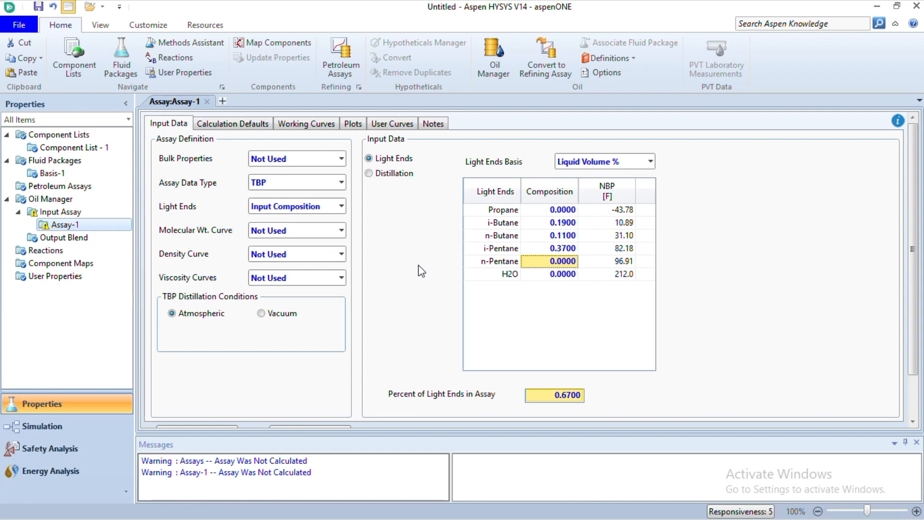
{"action": "type", "text": "0.4"}
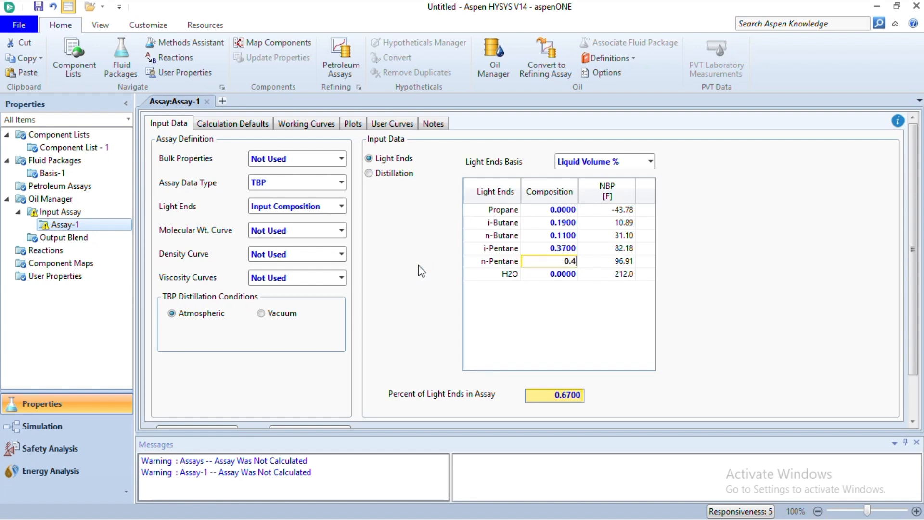
{"action": "type", "text": "6"}
{"action": "key", "text": "Return"}
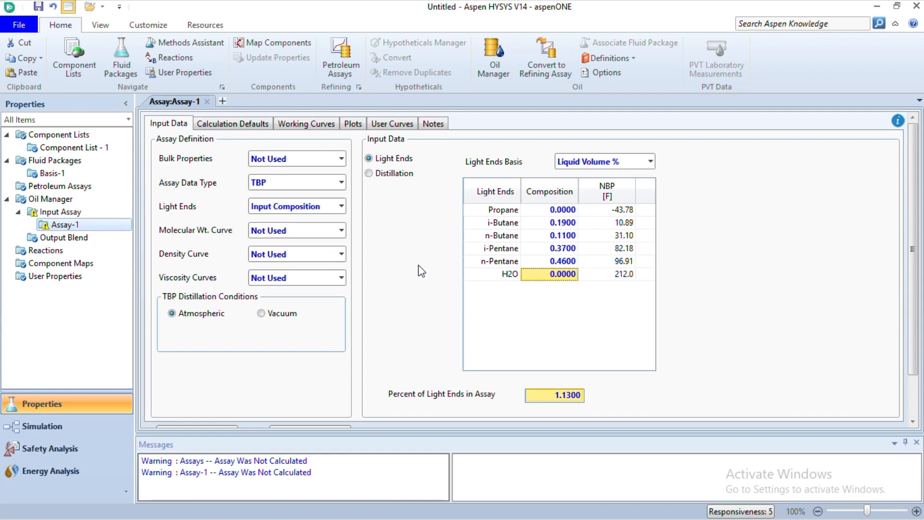
- Set the assay's bulk properties to Used and its molecular weight curve to Dependent
{"action": "left_click", "coordinate": [341, 159]}
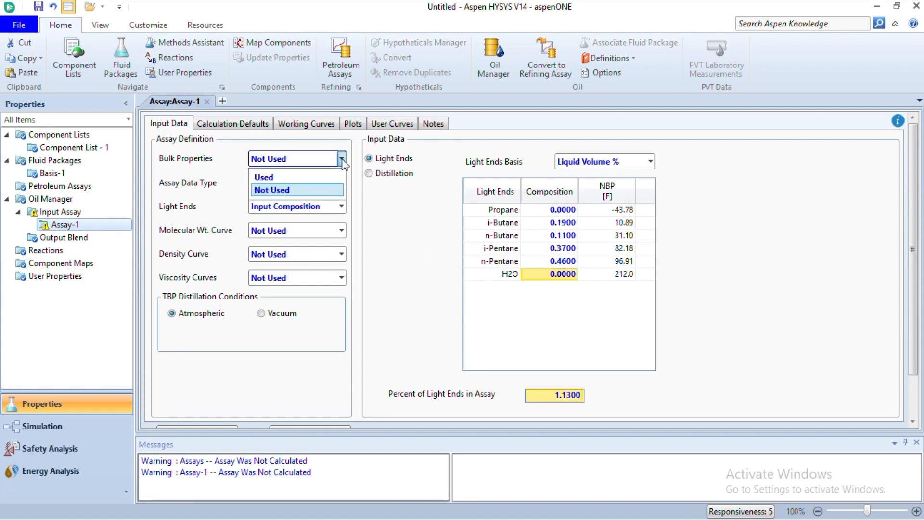
{"action": "left_click", "coordinate": [310, 177]}
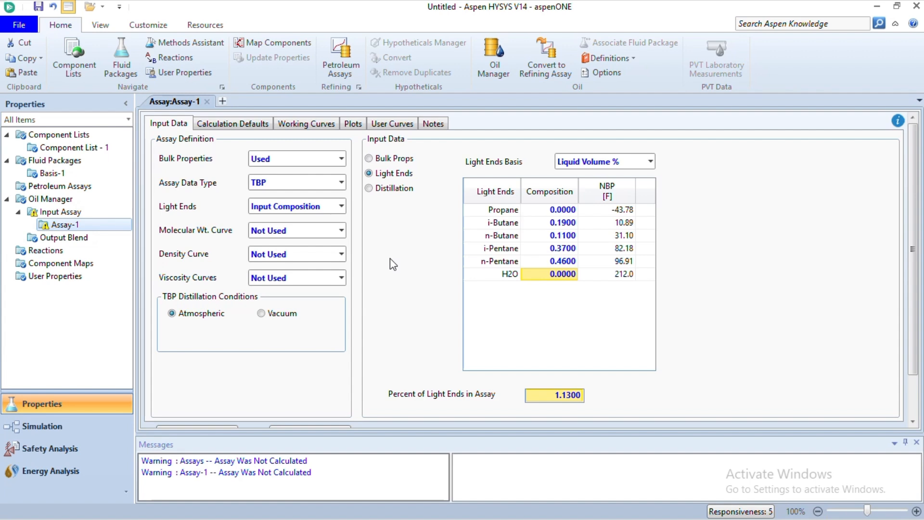
{"action": "left_click", "coordinate": [378, 161]}
{"action": "left_click", "coordinate": [342, 231]}
{"action": "left_click", "coordinate": [313, 262]}
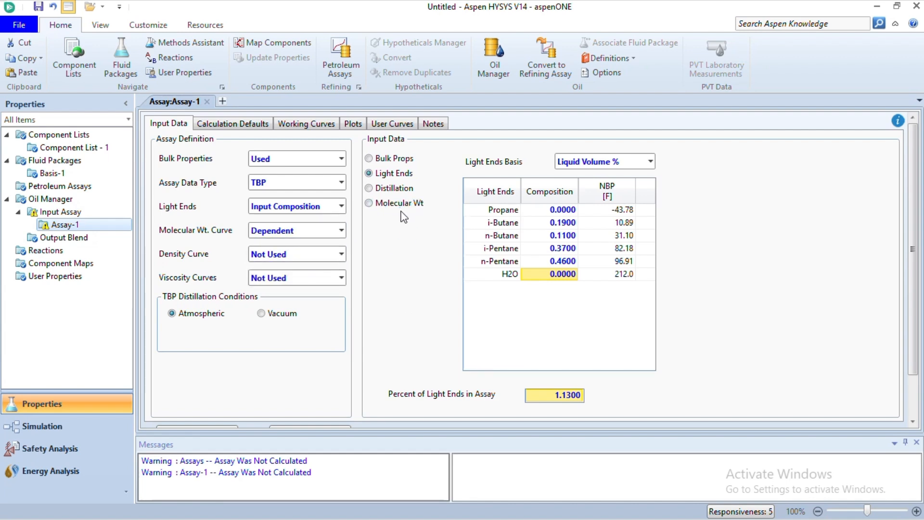
- Set the assay's density and viscosity curves to Independent and show the bulk property inputs
{"action": "left_click", "coordinate": [341, 255]}
{"action": "left_click", "coordinate": [309, 299]}
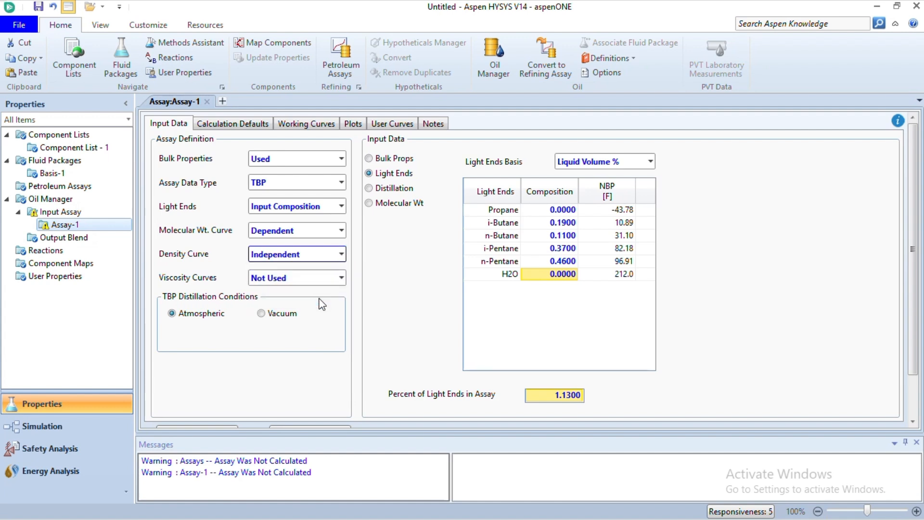
{"action": "left_click", "coordinate": [341, 278]}
{"action": "left_click", "coordinate": [303, 323]}
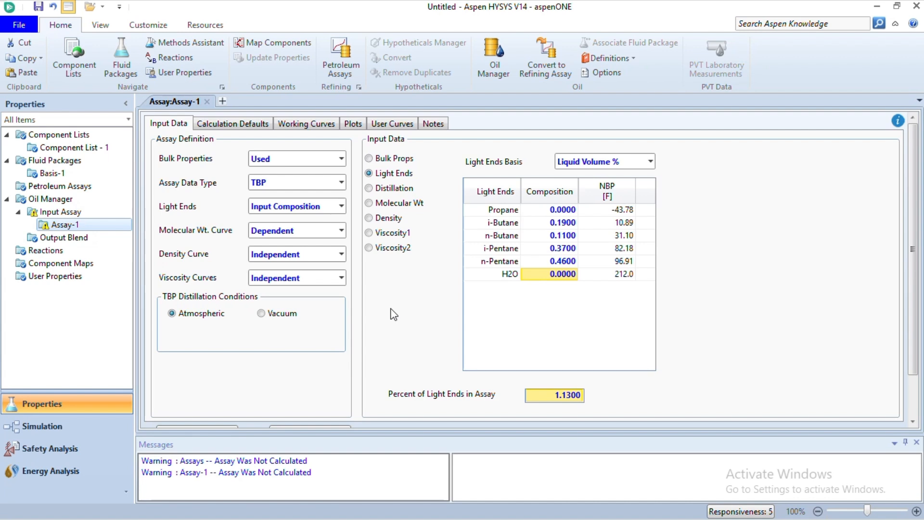
{"action": "left_click", "coordinate": [370, 159]}
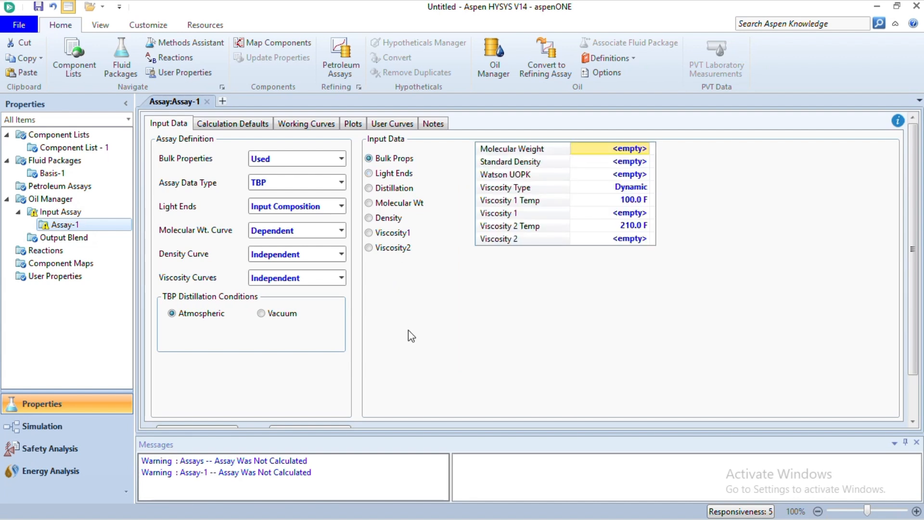
- Set the assay's bulk molecular weight to 300 and its standard density to 48.75 API_60
{"action": "left_click", "coordinate": [624, 153]}
{"action": "type", "text": "300"}
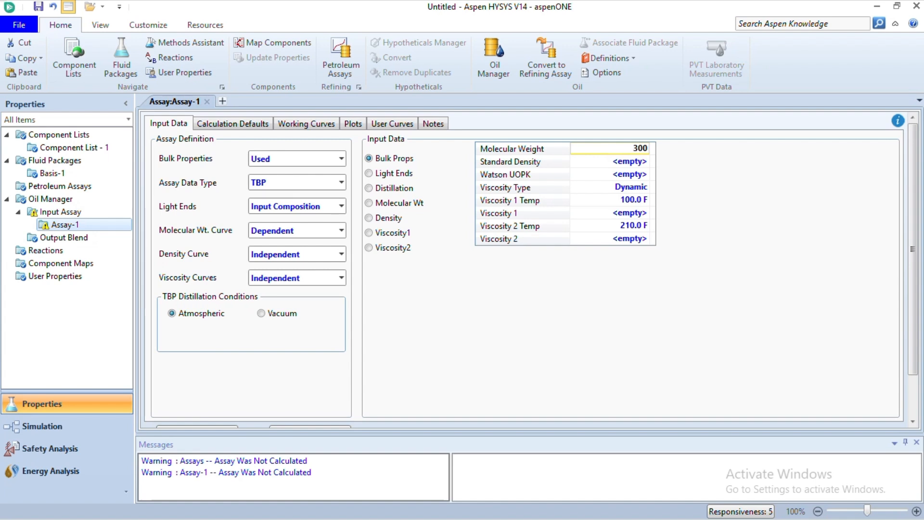
{"action": "key", "text": "Return"}
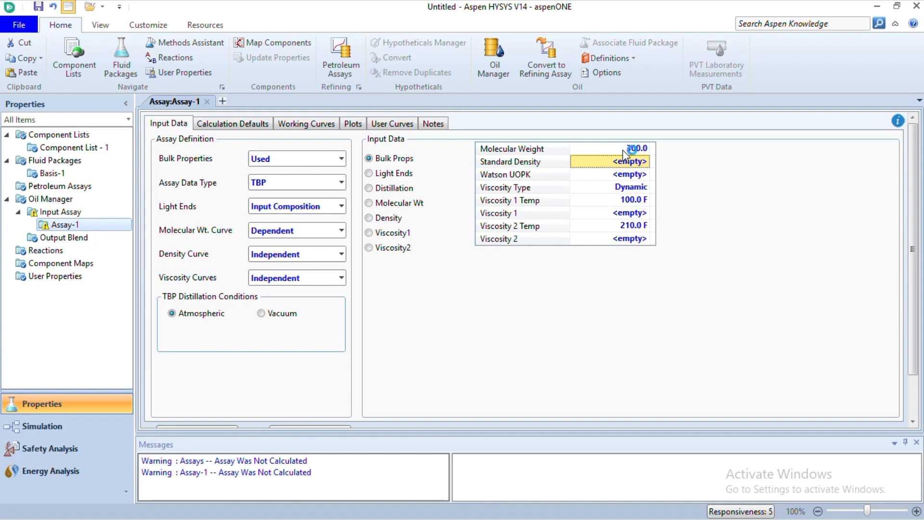
{"action": "type", "text": "7"}
{"action": "key", "text": "BackSpace"}
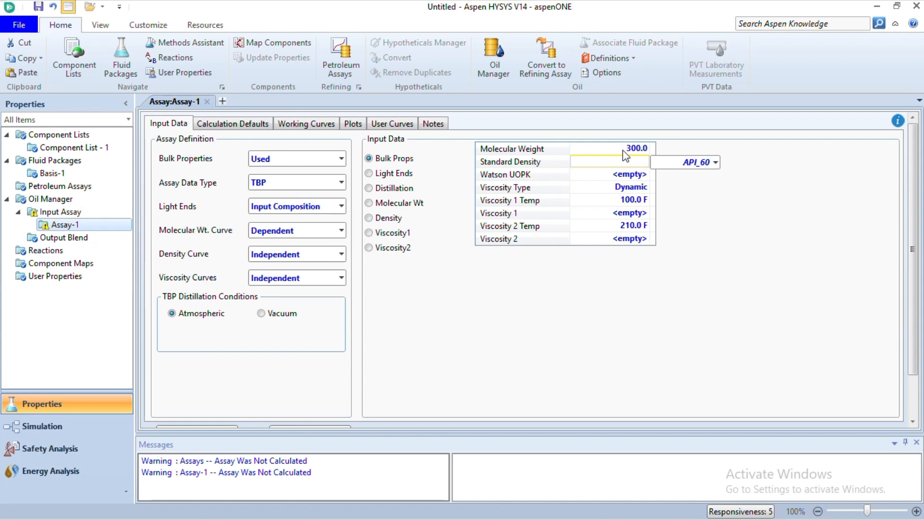
{"action": "type", "text": "48.75"}
{"action": "key", "text": "Return"}
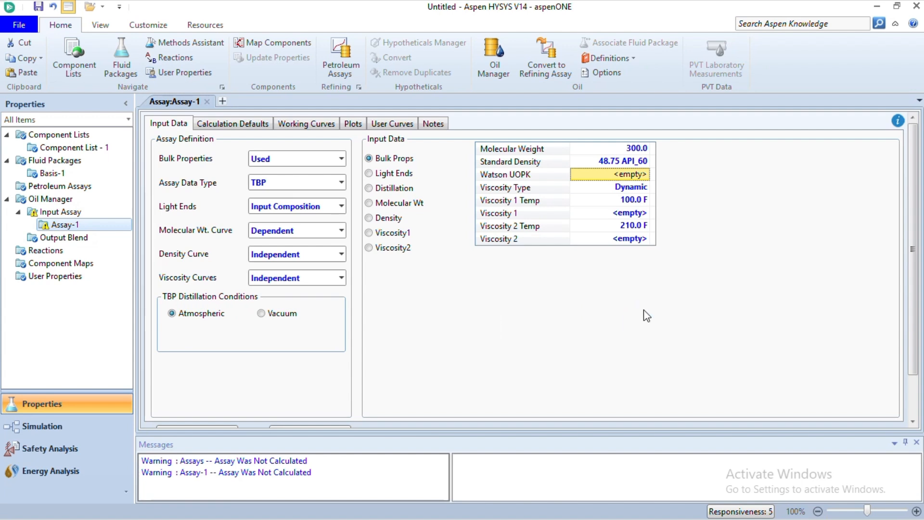
{"action": "scroll", "coordinate": [917, 264], "scroll_direction": "down", "scroll_amount": 2}
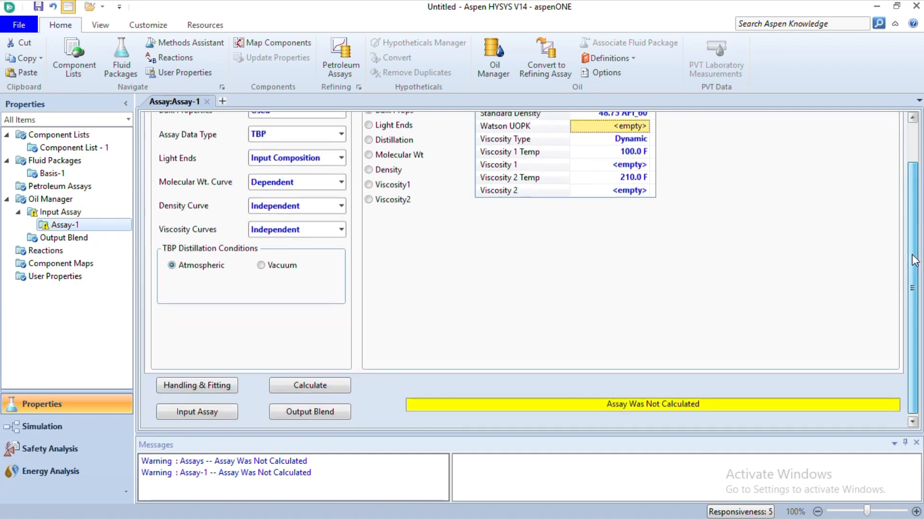
{"action": "scroll", "coordinate": [914, 264], "scroll_direction": "up", "scroll_amount": 2}
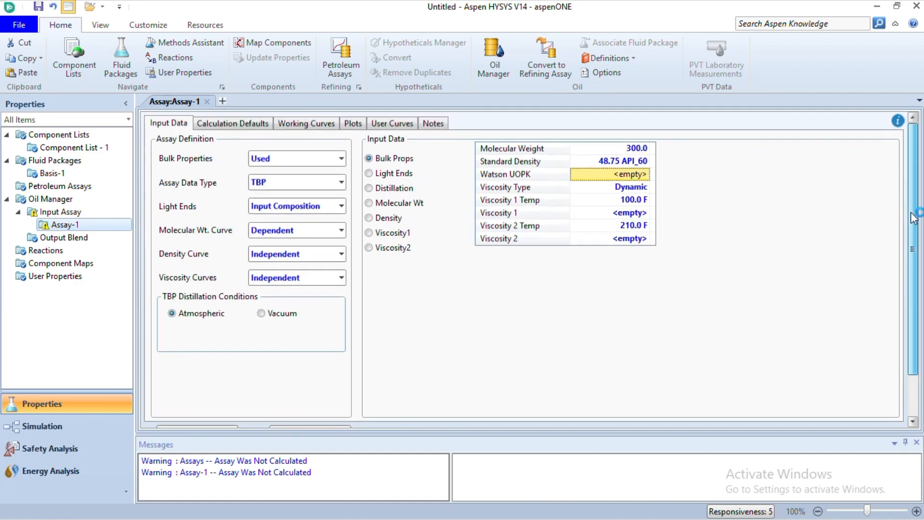
- Set the extrapolation method to Lagrange for the assay's distillation, molecular weight, density, viscosity 1 and viscosity 2 curves
{"action": "left_click", "coordinate": [216, 127]}
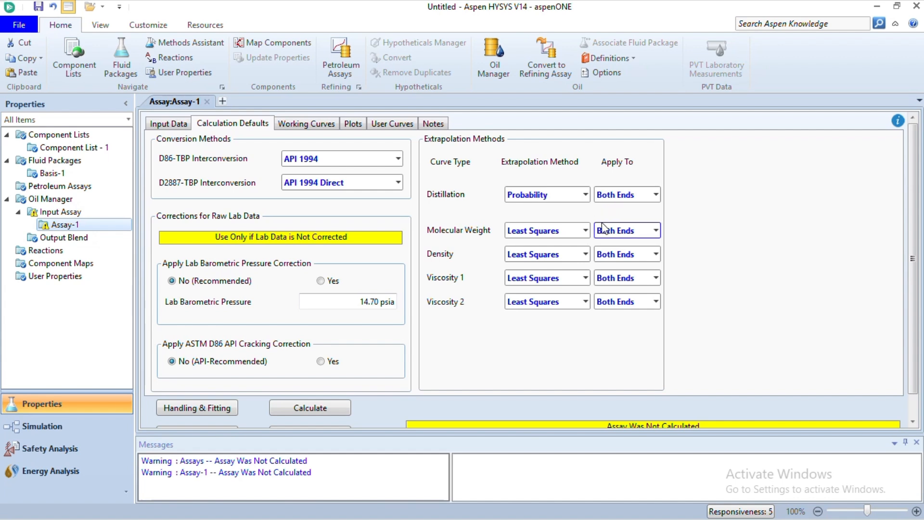
{"action": "left_click", "coordinate": [585, 195]}
{"action": "left_click", "coordinate": [557, 226]}
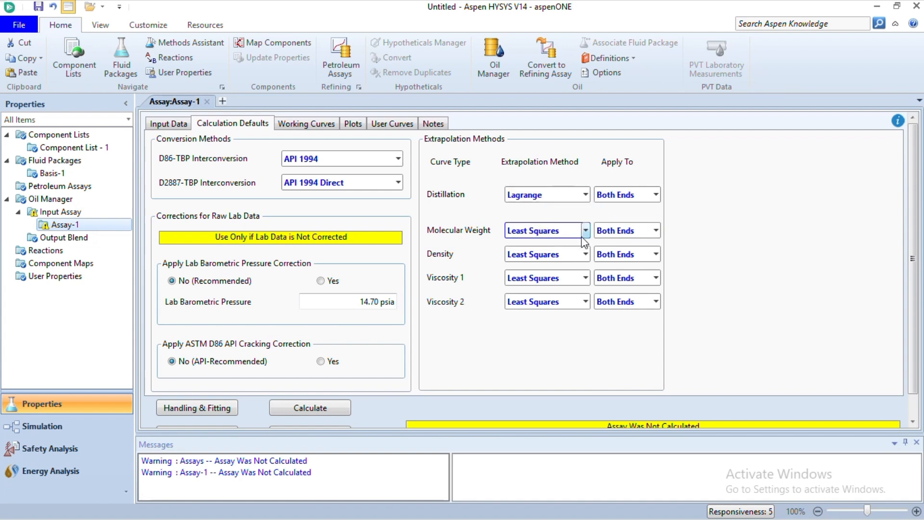
{"action": "left_click", "coordinate": [586, 230]}
{"action": "left_click", "coordinate": [564, 262]}
{"action": "left_click", "coordinate": [585, 254]}
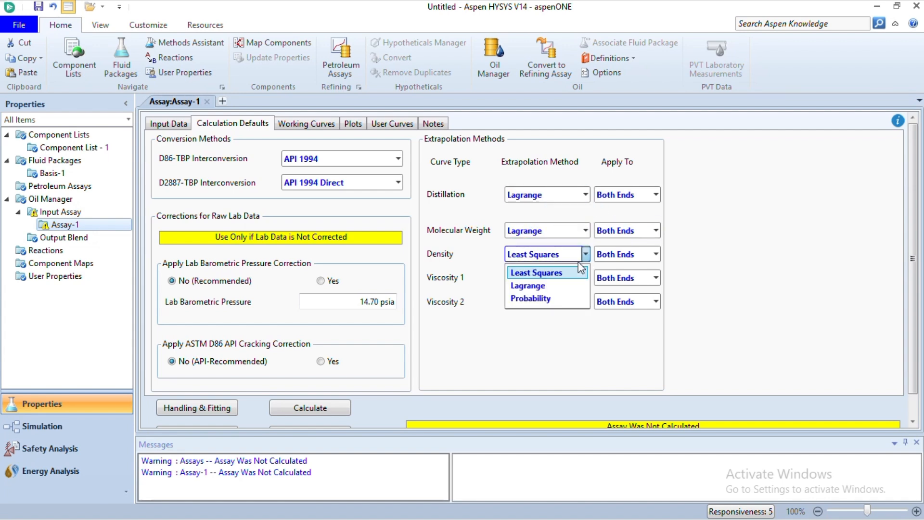
{"action": "left_click", "coordinate": [567, 286]}
{"action": "left_click", "coordinate": [585, 278]}
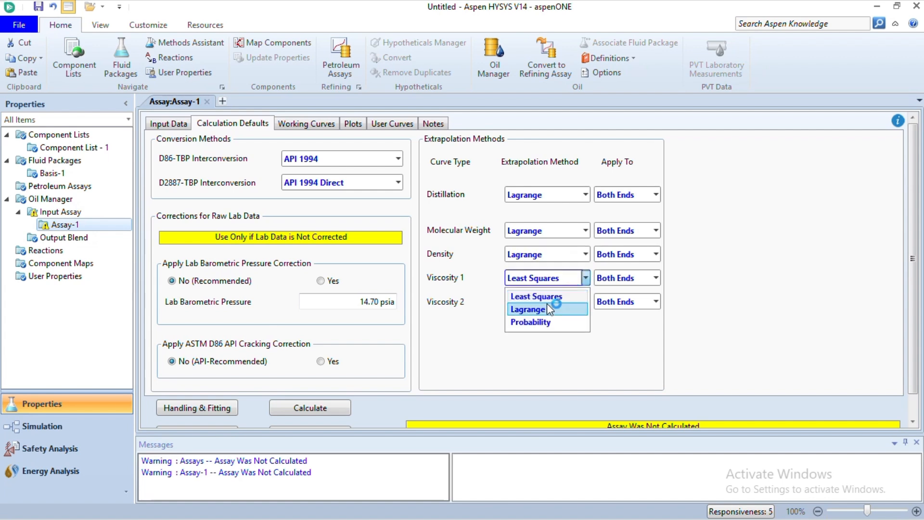
{"action": "left_click", "coordinate": [543, 313]}
{"action": "left_click", "coordinate": [585, 302]}
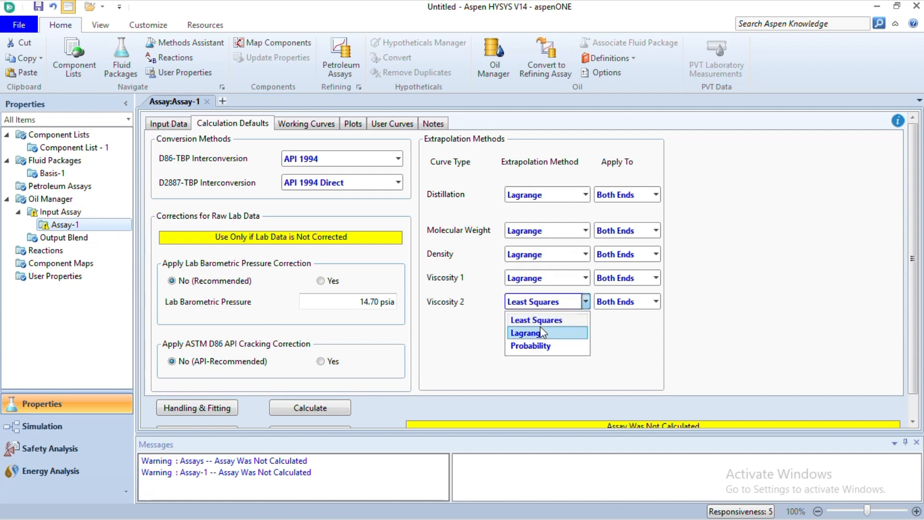
{"action": "left_click", "coordinate": [543, 332]}
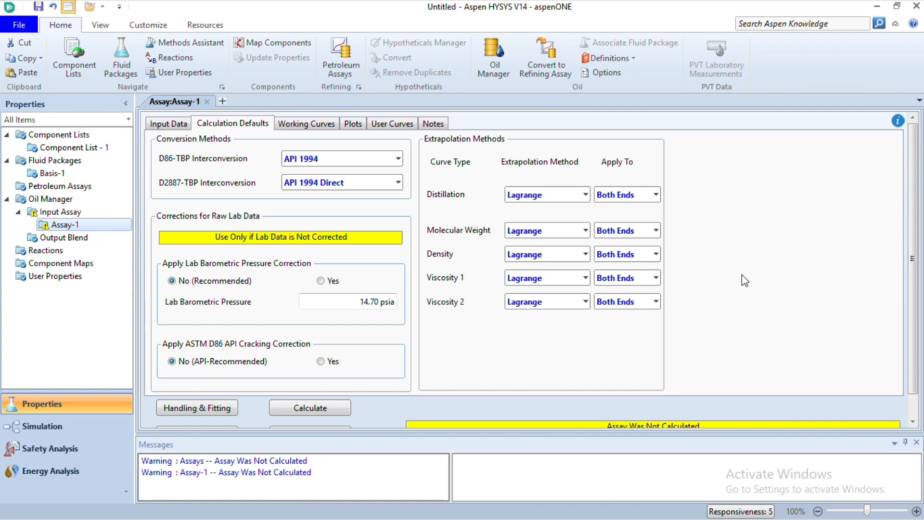
- Show the assay's distillation input data and set its assay basis to Liquid Volume
{"action": "left_click", "coordinate": [180, 126]}
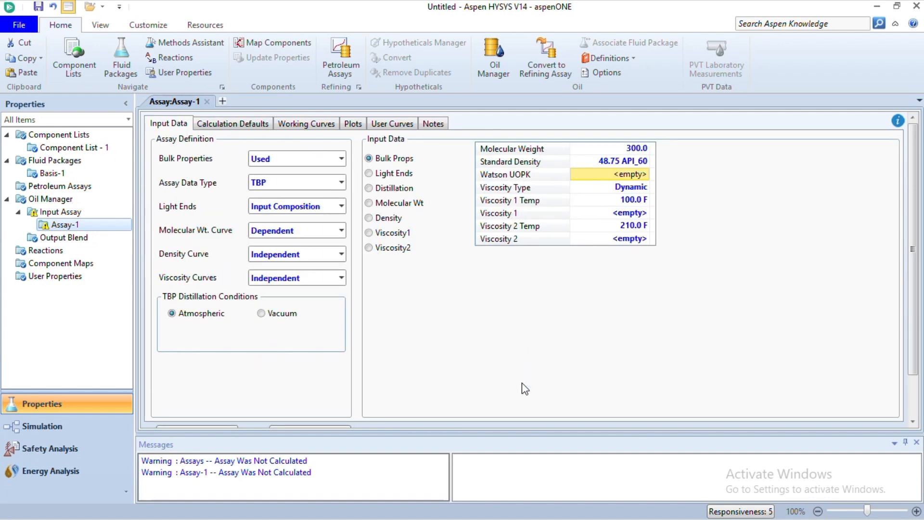
{"action": "left_click", "coordinate": [369, 189]}
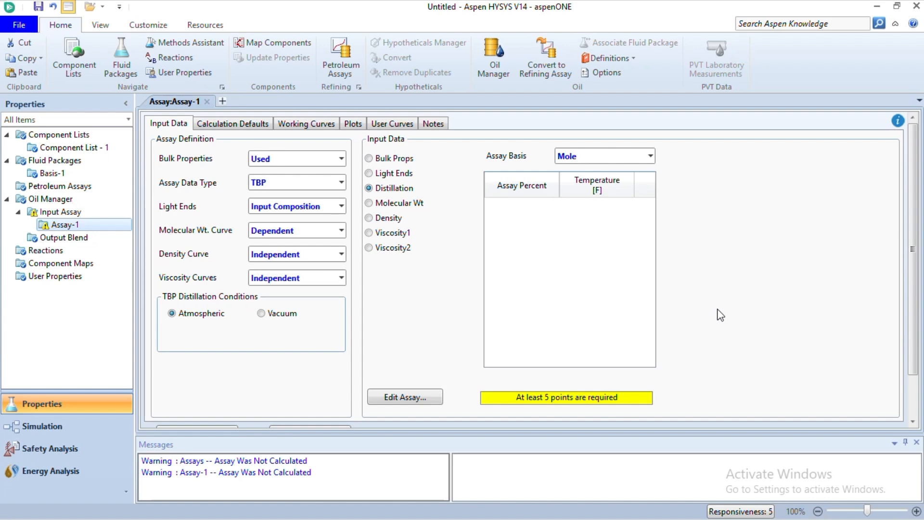
{"action": "left_click", "coordinate": [650, 158]}
{"action": "left_click", "coordinate": [593, 174]}
- Enter the distillation points in % and °F: 0/80, 20/349, 30/430, 40/527, 50/635, 60/751, 70/915, 80/1095, 90/1277 and 98/1410
{"action": "left_click", "coordinate": [426, 398]}
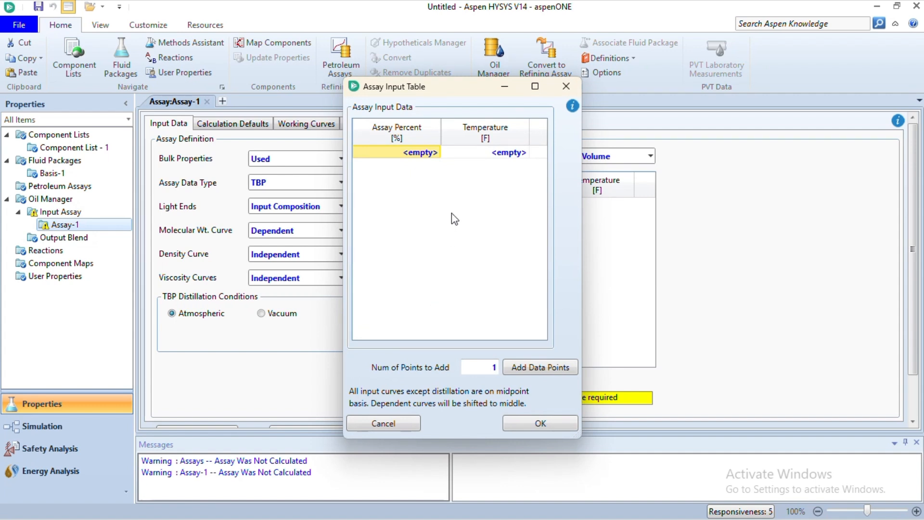
{"action": "left_click", "coordinate": [420, 153]}
{"action": "type", "text": "0"}
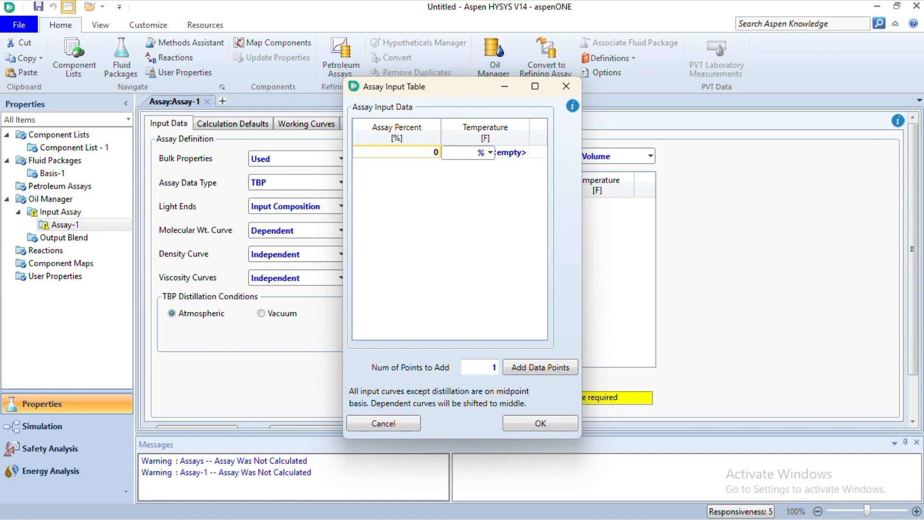
{"action": "key", "text": "Return"}
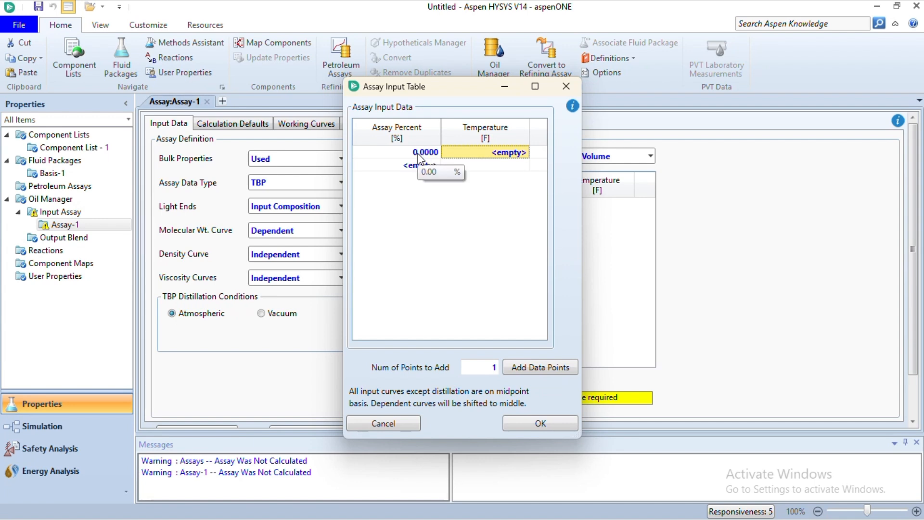
{"action": "type", "text": "80"}
{"action": "key", "text": "Return"}
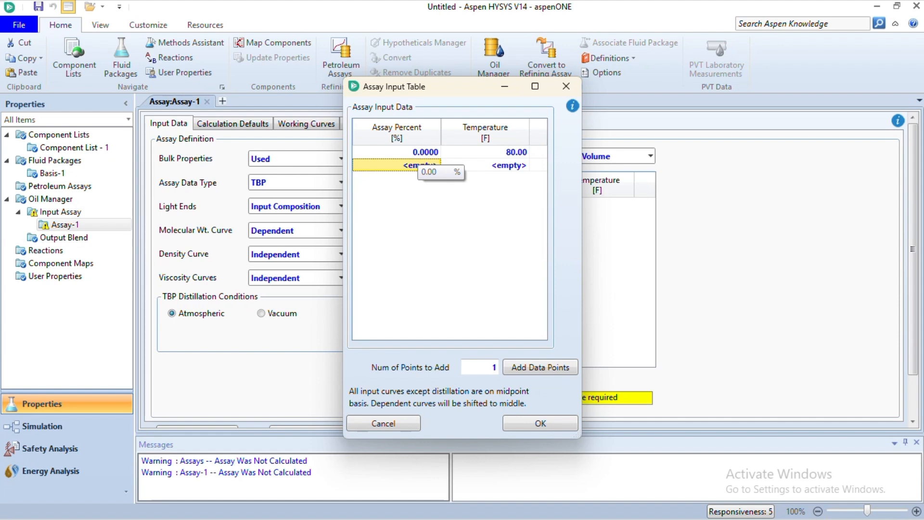
{"action": "type", "text": "20.00\t349.0 30.00\t430.0 40.00\t527.0 50.00\t635.0 60.00\t751.0 70.00\t915.0 80.00\t1095 90.00\t1277 98.00\t1410"}
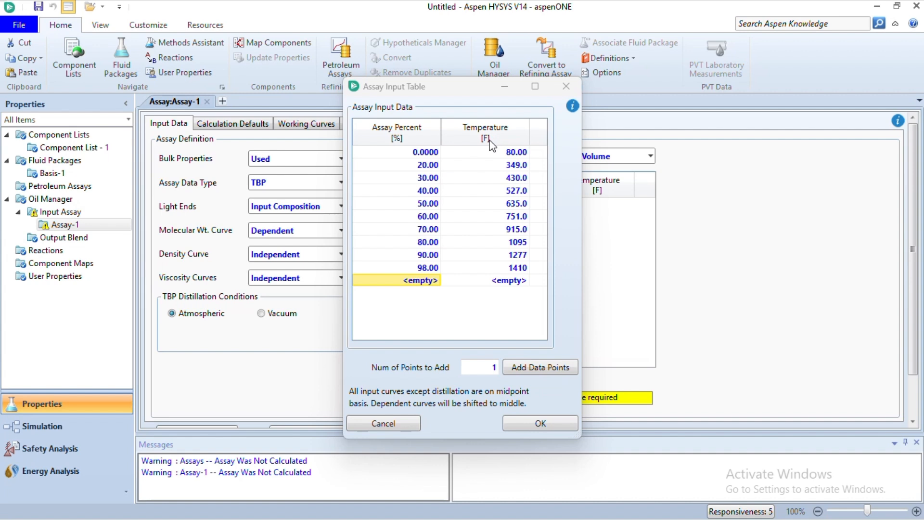
{"action": "left_click", "coordinate": [540, 424]}
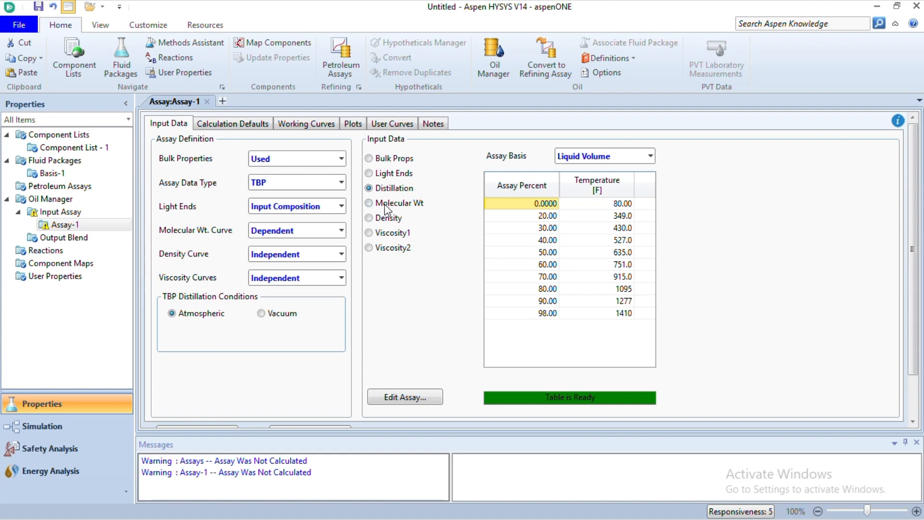
- Add the missing distillation point of 10% at 255 °F to the assay's distillation table
{"action": "left_click", "coordinate": [372, 203]}
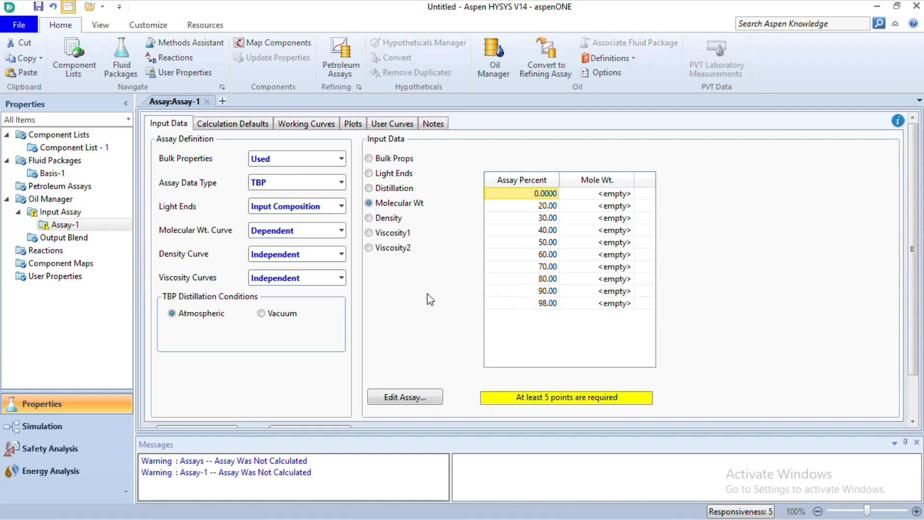
{"action": "left_click", "coordinate": [427, 399]}
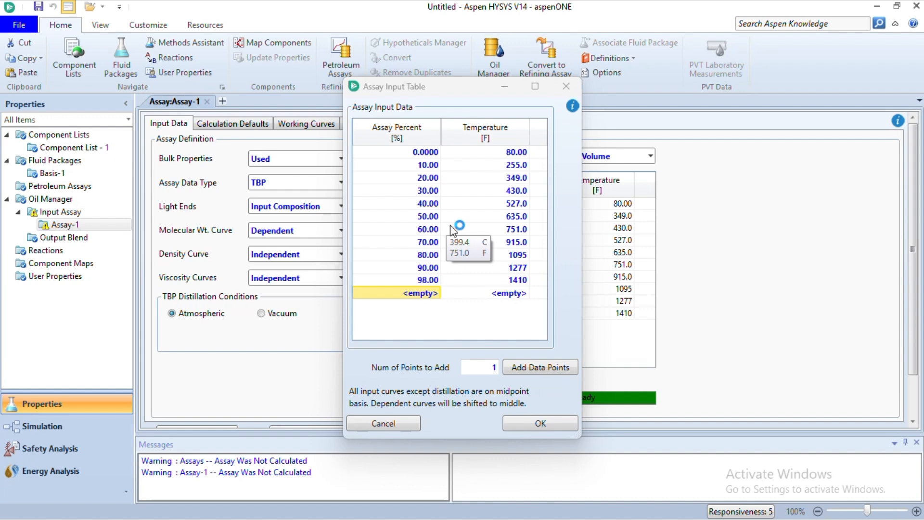
{"action": "left_click", "coordinate": [536, 423]}
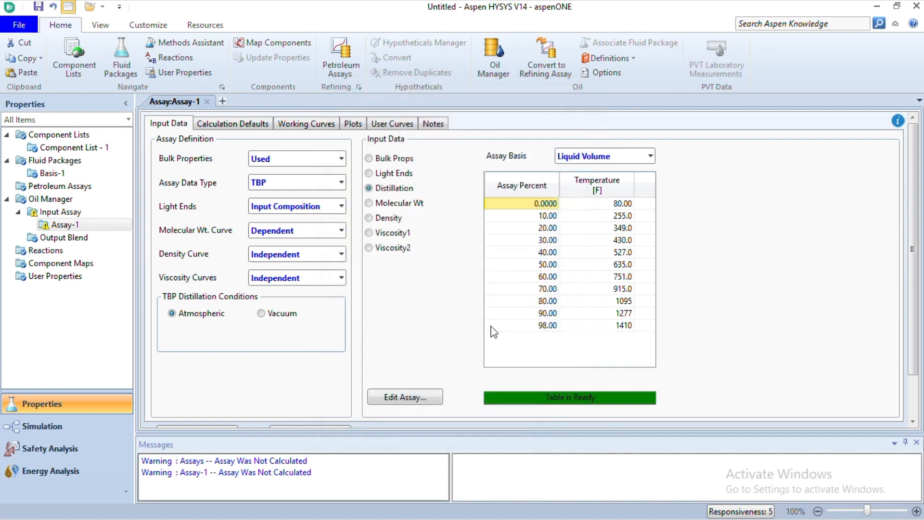
- Enter the assay's molecular weight curve values: 68 at 0%, 119 at 10%, 150 at 20% and 182 at 30%
{"action": "left_click", "coordinate": [369, 204]}
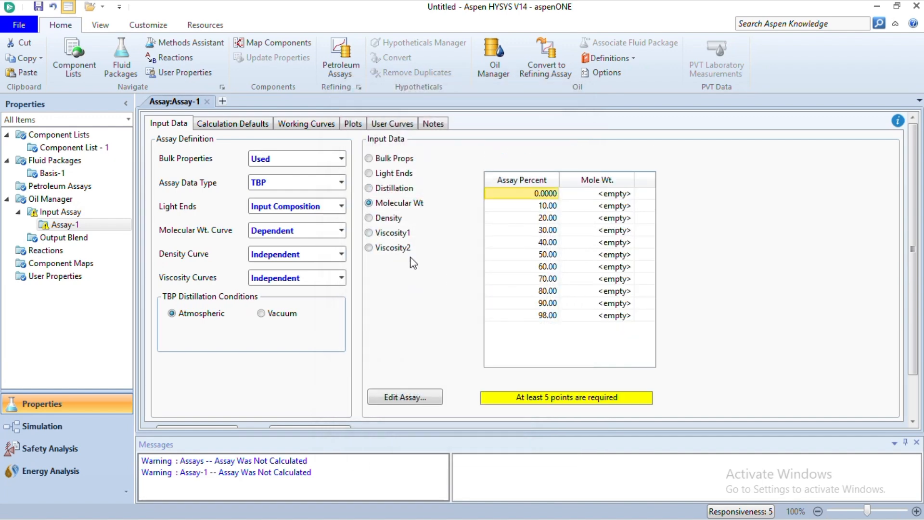
{"action": "left_click", "coordinate": [431, 398]}
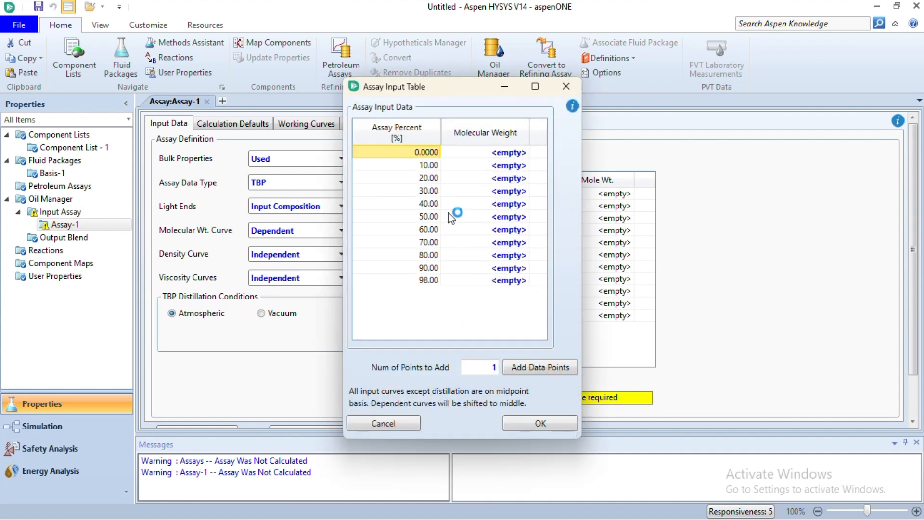
{"action": "left_click", "coordinate": [507, 153]}
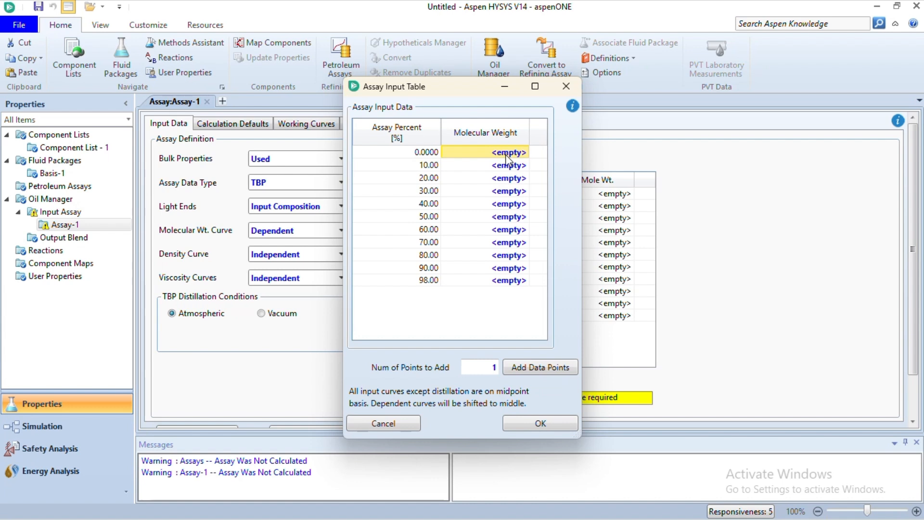
{"action": "type", "text": "68"}
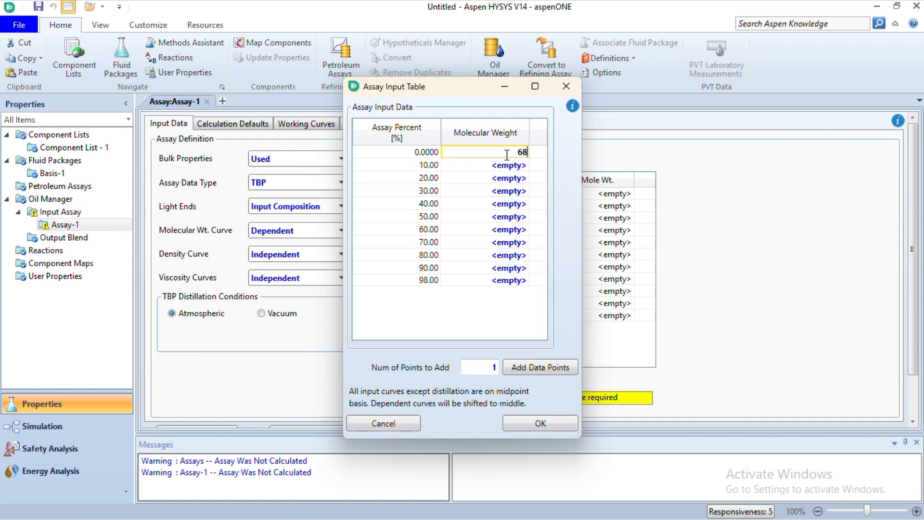
{"action": "key", "text": "Return"}
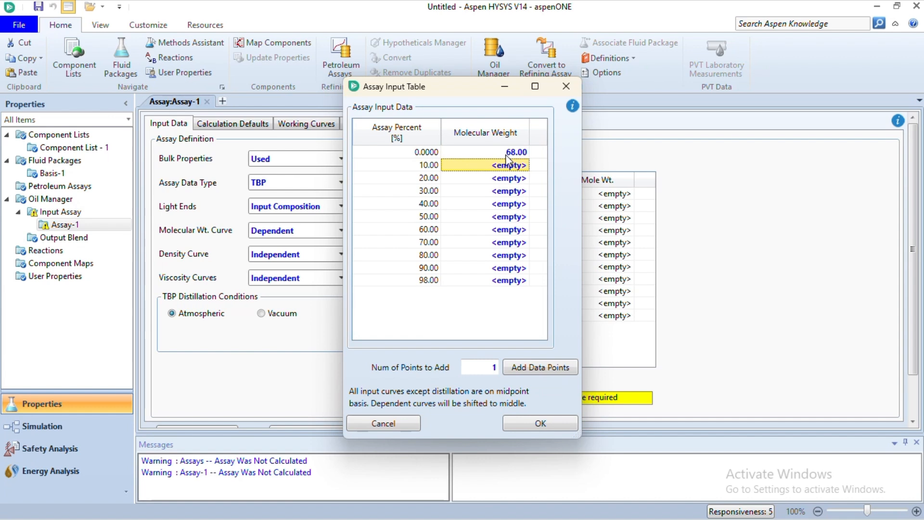
{"action": "type", "text": "119"}
{"action": "key", "text": "Return"}
{"action": "type", "text": "150"}
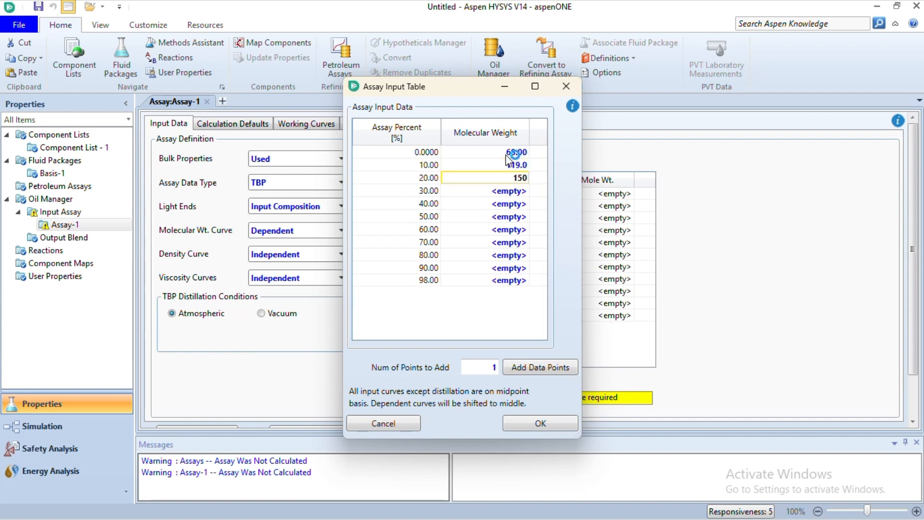
{"action": "key", "text": "Return"}
{"action": "type", "text": "182"}
{"action": "key", "text": "Return"}
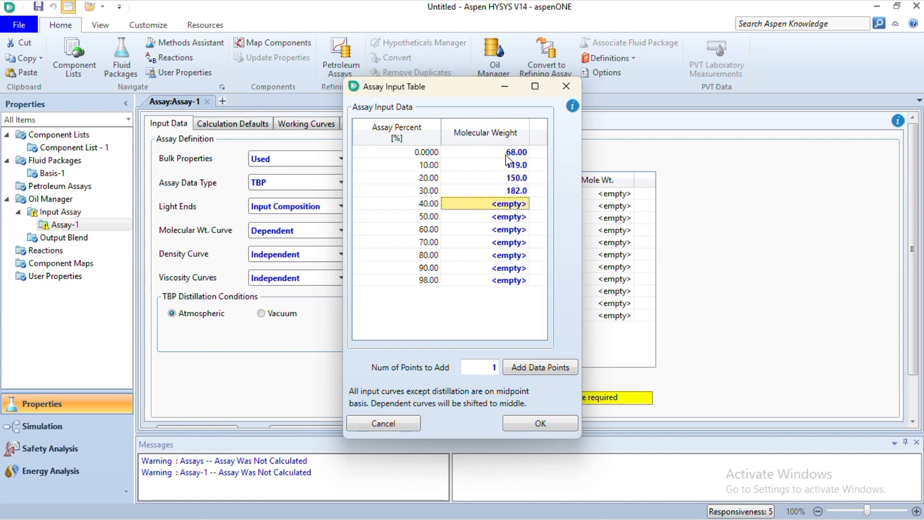
- Enter molecular weights of 225 at 40%, 282 at 50%, 350 at 60% and 456 at 70%
{"action": "type", "text": "225"}
{"action": "key", "text": "Return"}
{"action": "type", "text": "282"}
{"action": "key", "text": "Return"}
{"action": "type", "text": "3"}
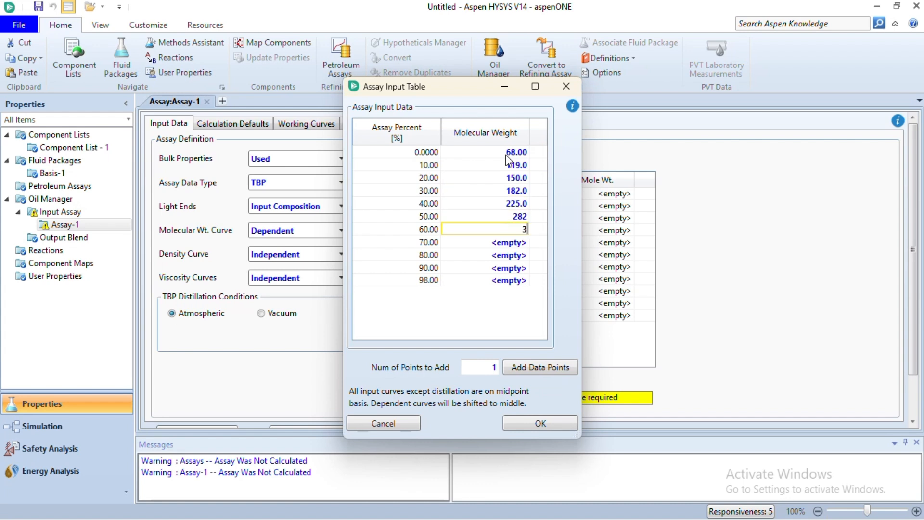
{"action": "type", "text": "50"}
{"action": "key", "text": "Return"}
{"action": "type", "text": "3"}
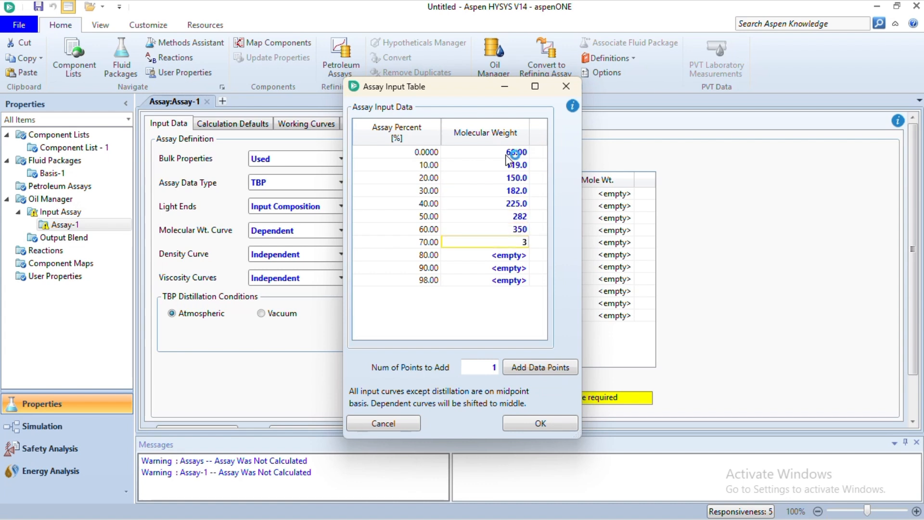
{"action": "type", "text": "56"}
{"action": "key", "text": "Return"}
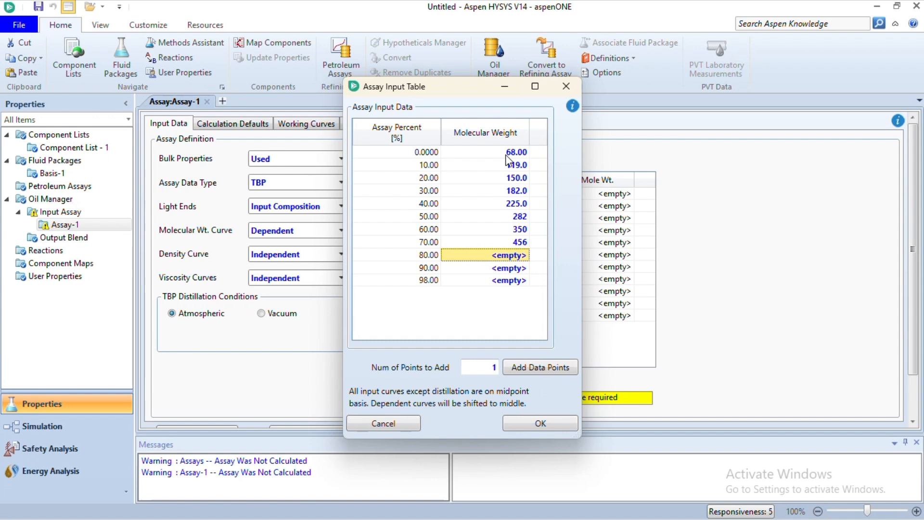
- Complete the molecular weight curve with 585 at 80%, 713 at 90% and 838 at 98%, and accept the table
{"action": "type", "text": "585"}
{"action": "key", "text": "Return"}
{"action": "type", "text": "713"}
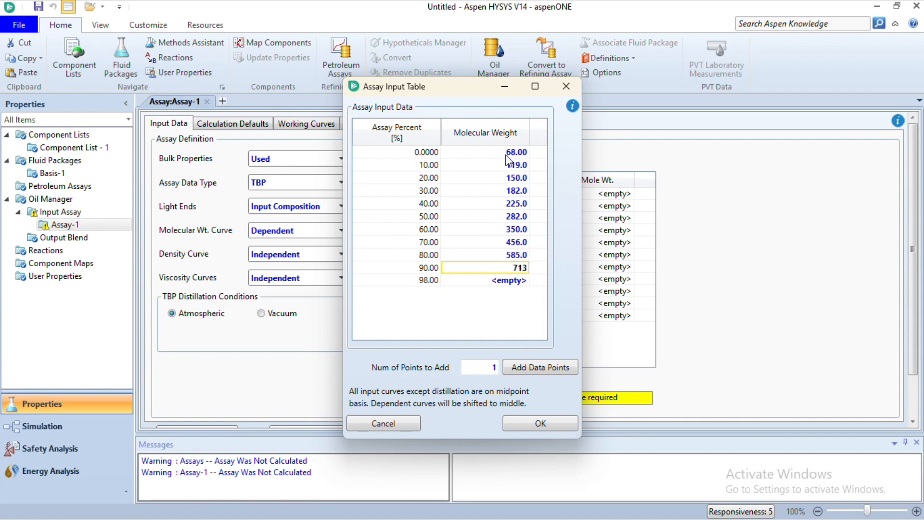
{"action": "key", "text": "Return"}
{"action": "type", "text": "7"}
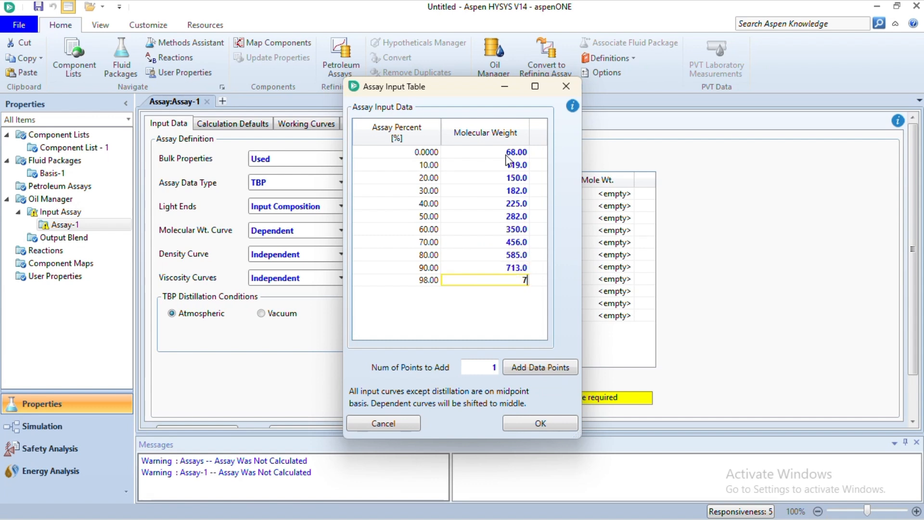
{"action": "type", "text": "37"}
{"action": "key", "text": "Return"}
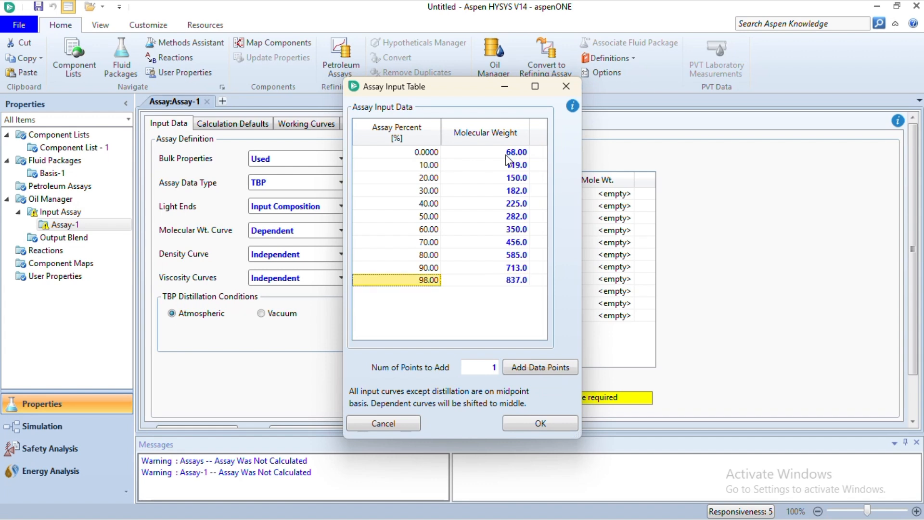
{"action": "left_click", "coordinate": [514, 286]}
{"action": "type", "text": "838"}
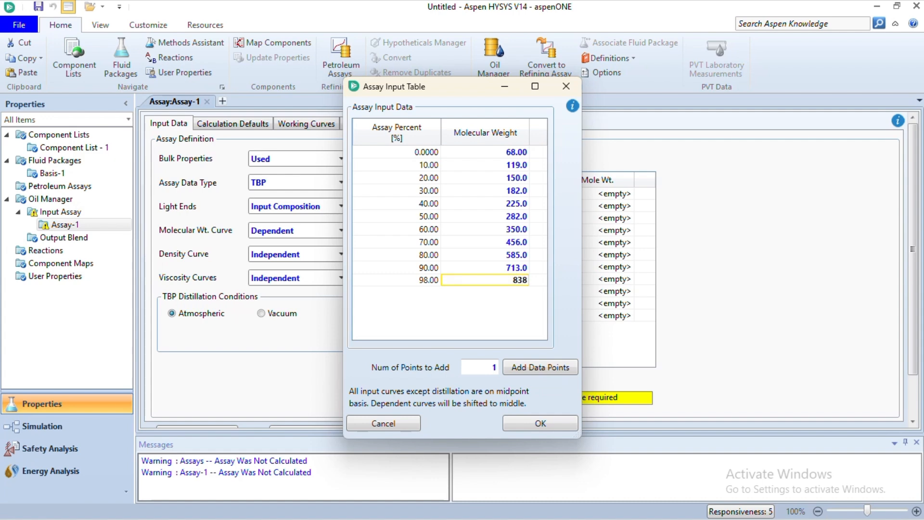
{"action": "left_click", "coordinate": [540, 423]}
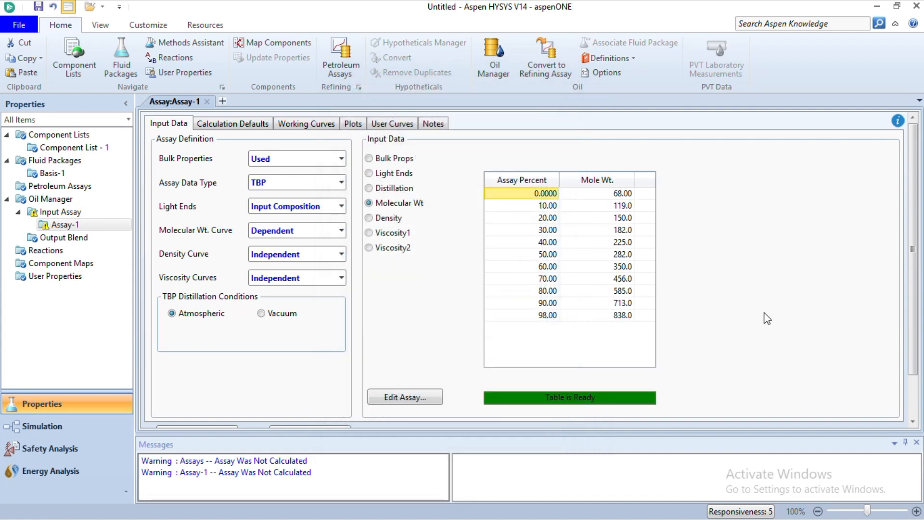
- Enter the assay's density curve in % and API: 13/63.28, 33/54.86, 57/45.91, 74/38.21 and 91/26.01, and accept it
{"action": "left_click", "coordinate": [370, 217]}
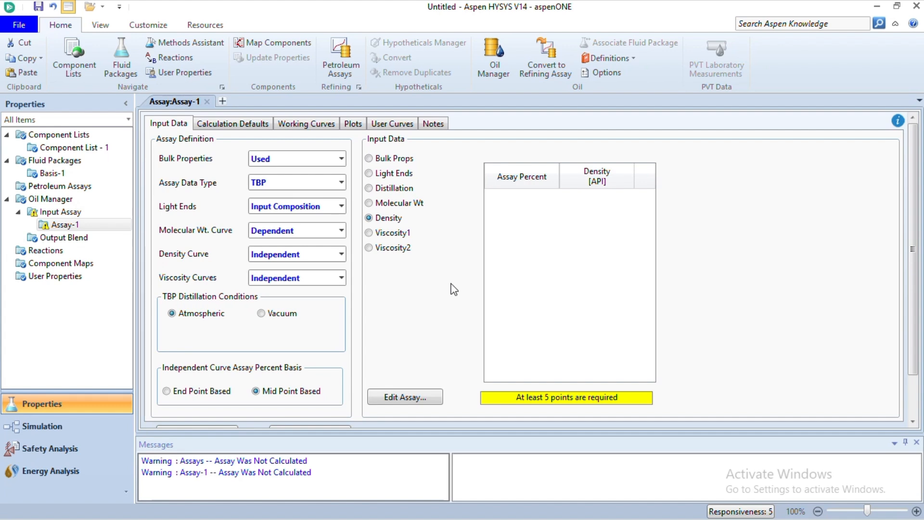
{"action": "left_click", "coordinate": [424, 397]}
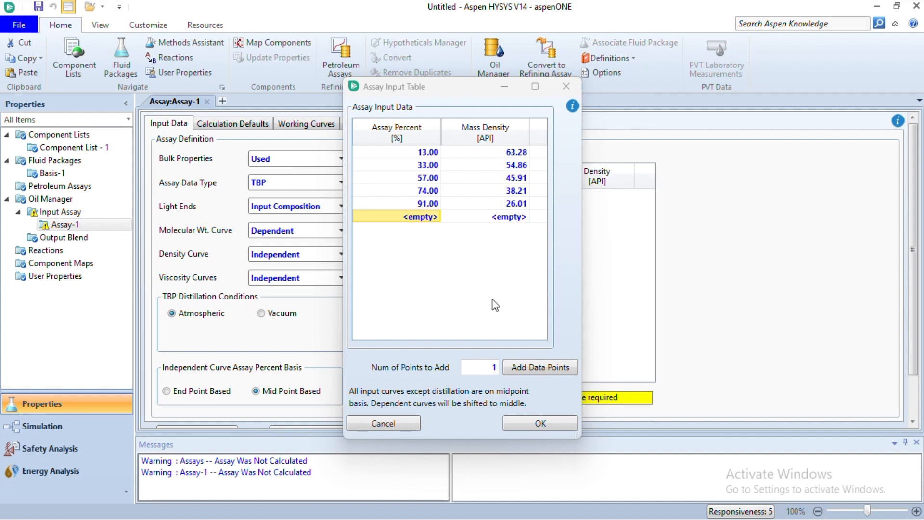
{"action": "left_click", "coordinate": [541, 424]}
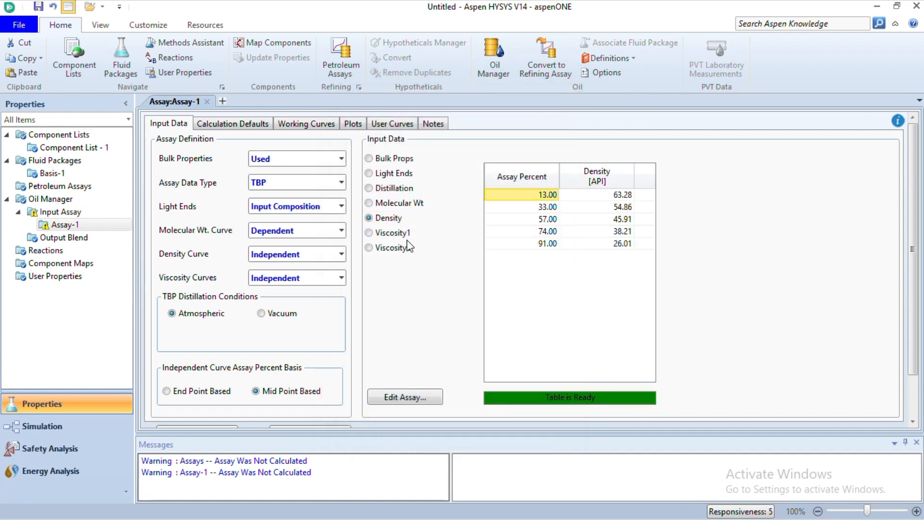
- Enter the first two points of the assay's Viscosity1 curve: 0.2 cP at 10% and 0.75 cP at 30%
{"action": "left_click", "coordinate": [368, 233]}
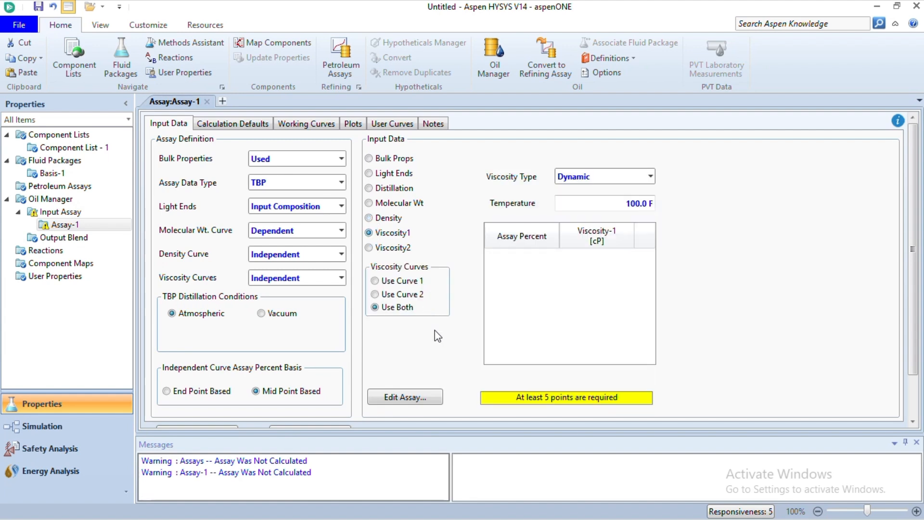
{"action": "left_click", "coordinate": [435, 398]}
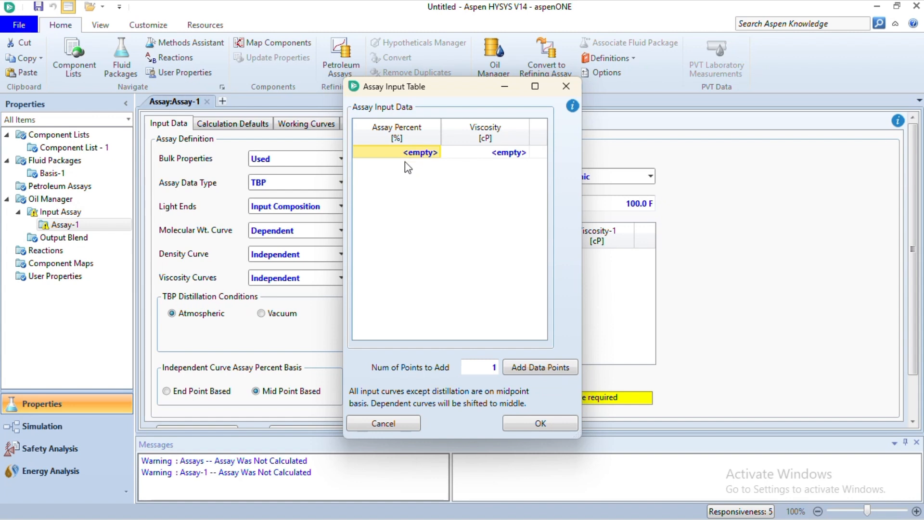
{"action": "left_click", "coordinate": [417, 154]}
{"action": "type", "text": "10"}
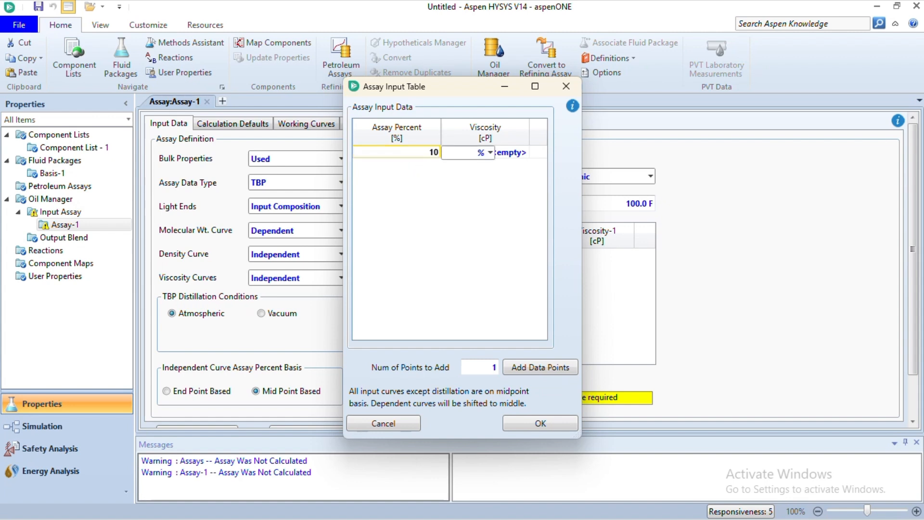
{"action": "key", "text": "Return"}
{"action": "type", "text": "0.2"}
{"action": "key", "text": "Return"}
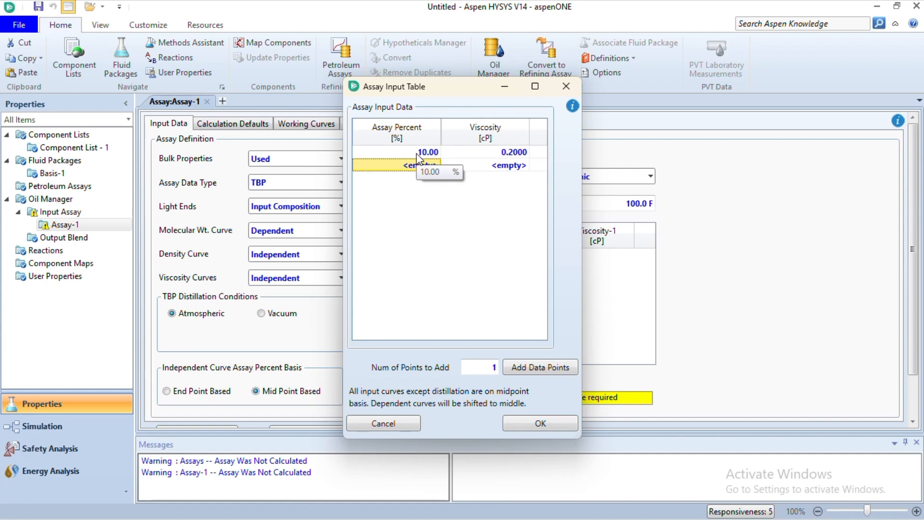
{"action": "type", "text": "30"}
{"action": "key", "text": "Return"}
{"action": "type", "text": "0."}
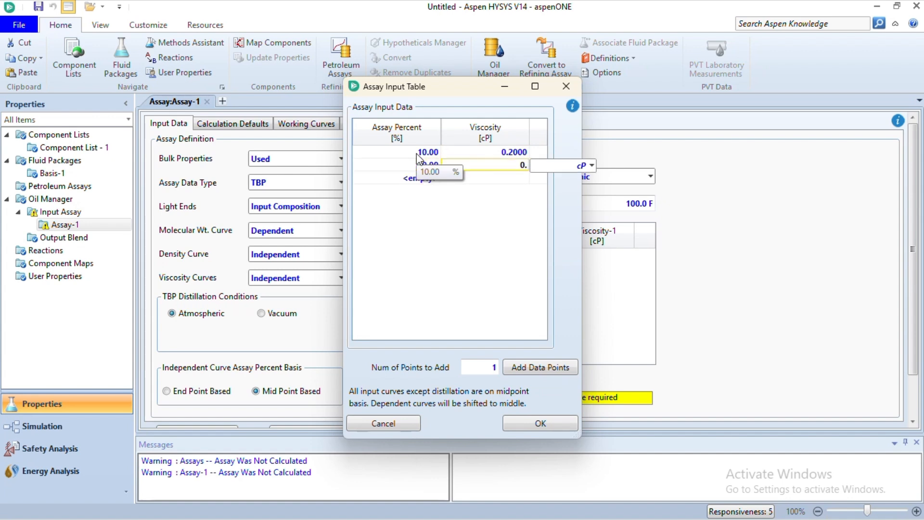
{"action": "type", "text": "75"}
{"action": "key", "text": "Return"}
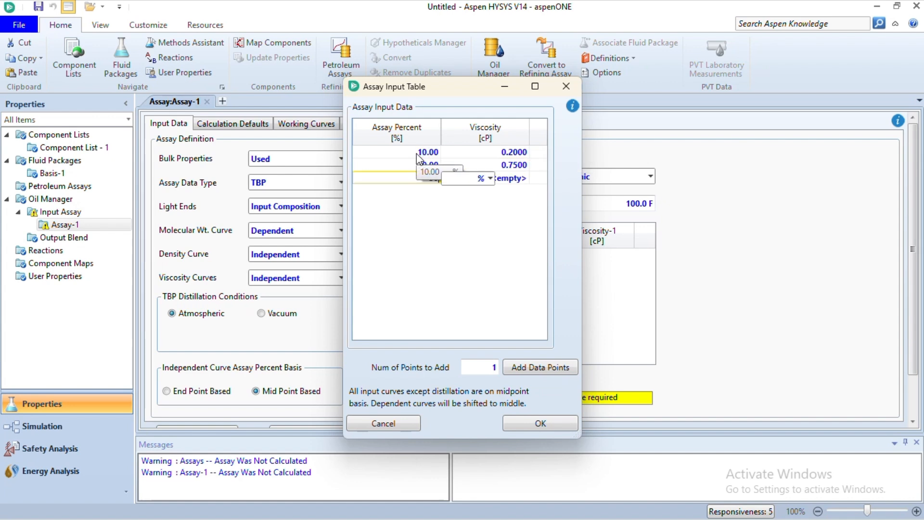
- Complete the Viscosity1 curve with 4.2 cP at 50%, 39 cP at 70% and 600 cP at 90%, and accept the table
{"action": "key", "text": "Return"}
{"action": "type", "text": "4.2"}
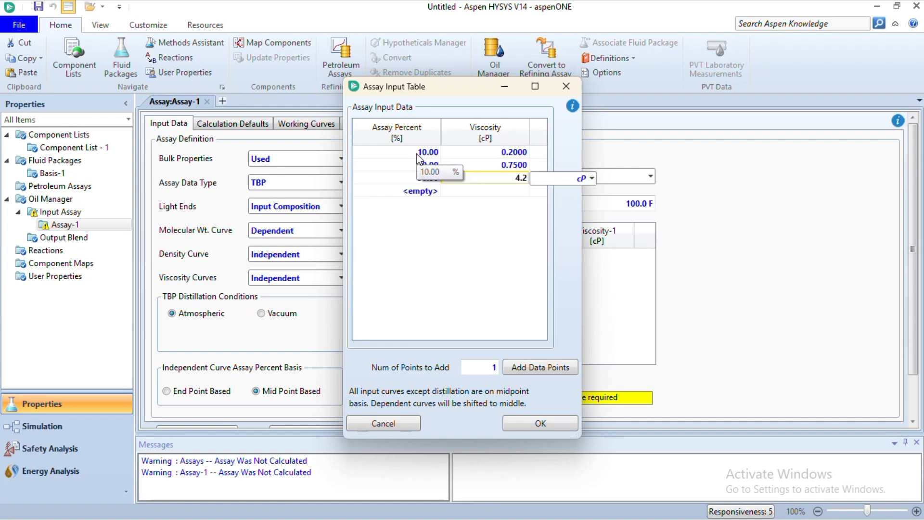
{"action": "key", "text": "Return"}
{"action": "type", "text": "70"}
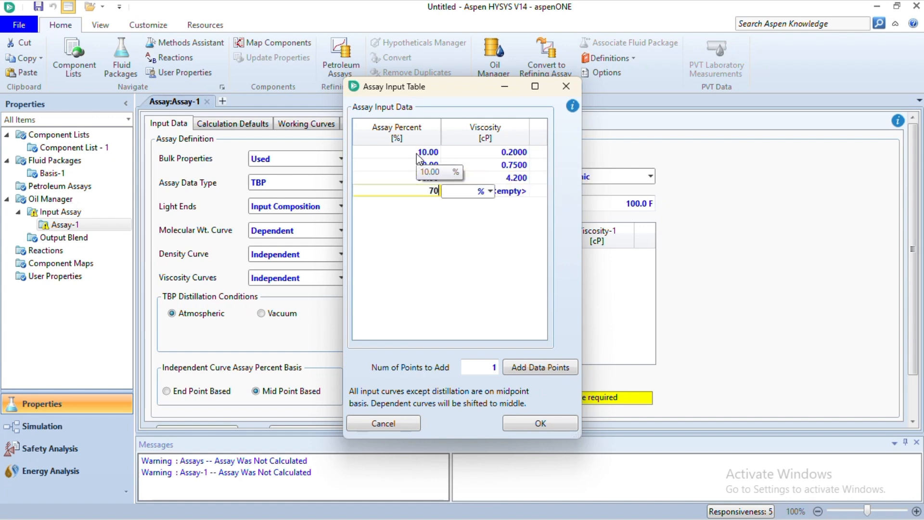
{"action": "key", "text": "Return"}
{"action": "type", "text": "39"}
{"action": "key", "text": "Return"}
{"action": "type", "text": "90"}
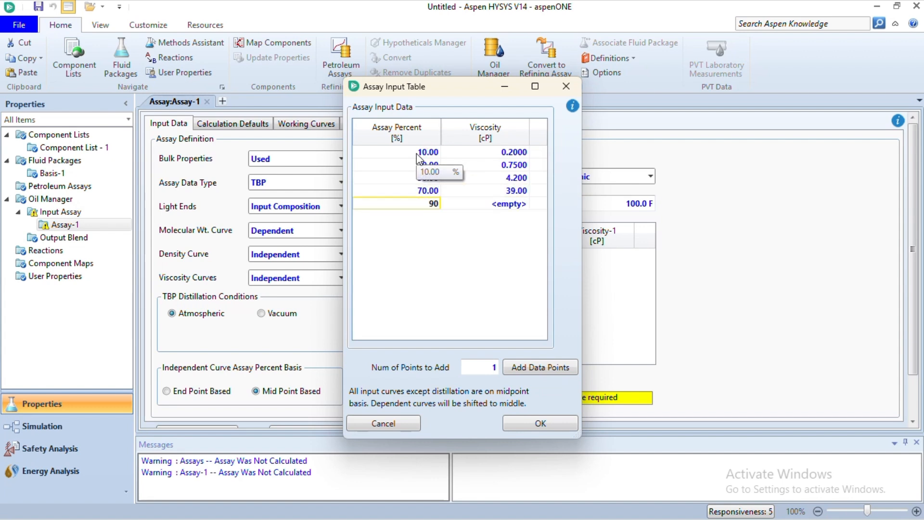
{"action": "key", "text": "Return"}
{"action": "type", "text": "600"}
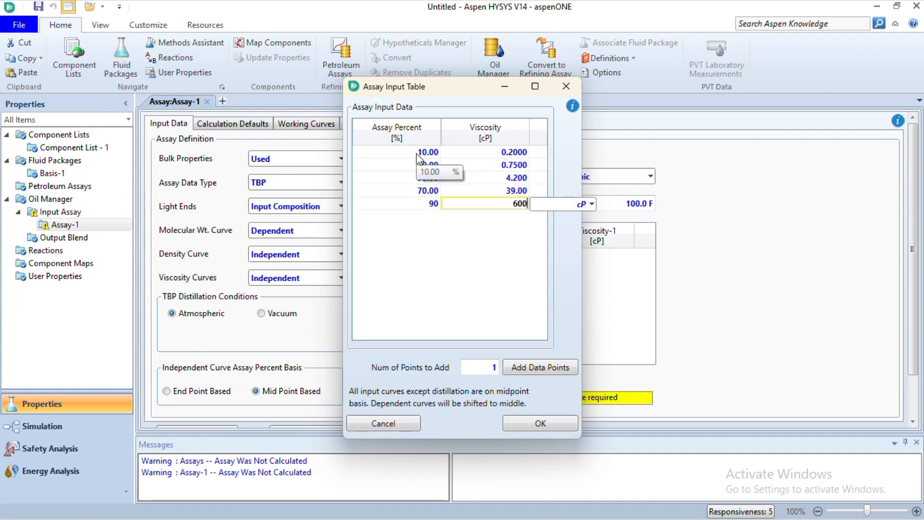
{"action": "key", "text": "Return"}
{"action": "left_click", "coordinate": [537, 423]}
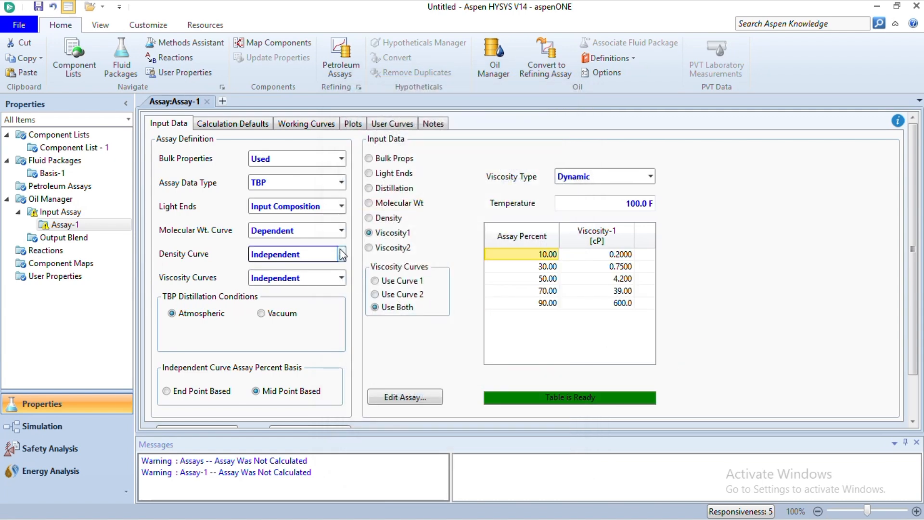
- Enter the first two points of the assay's Viscosity2 curve: 0.1 cP at 10% and 0.3 cP at 30%
{"action": "left_click", "coordinate": [369, 248]}
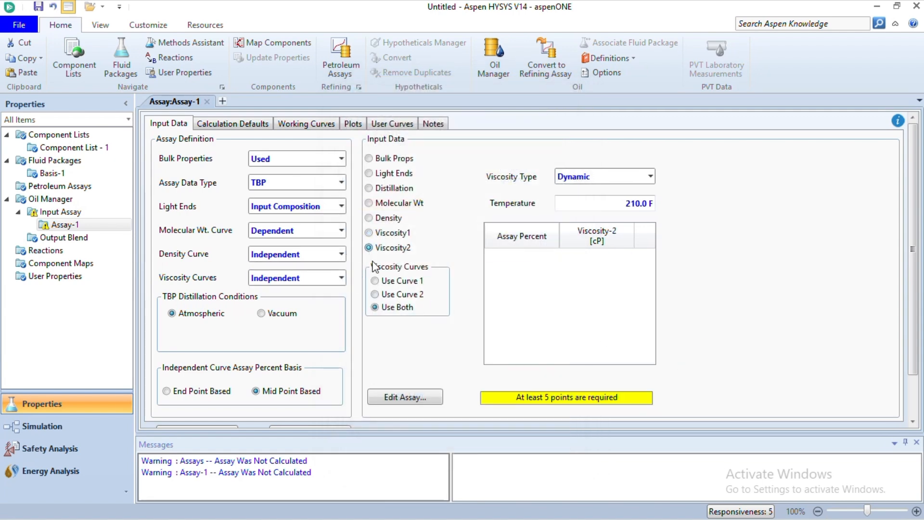
{"action": "left_click", "coordinate": [433, 398]}
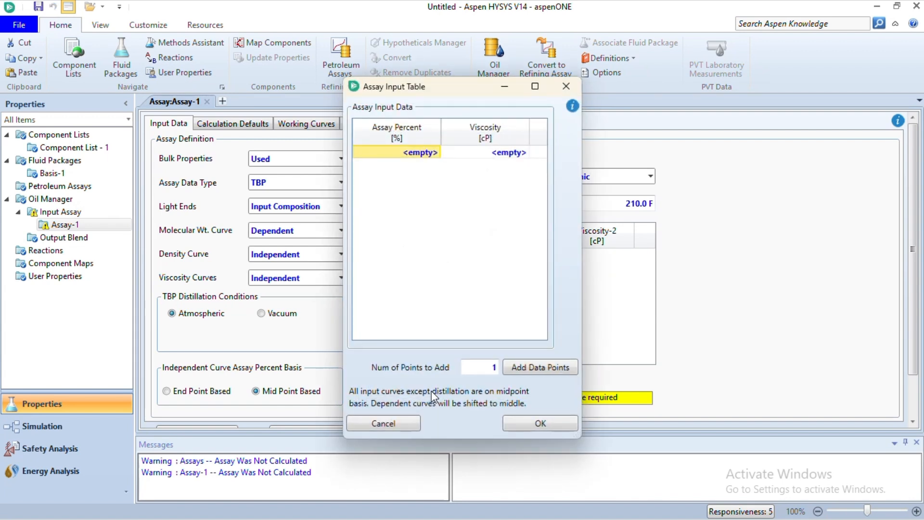
{"action": "left_click", "coordinate": [427, 153]}
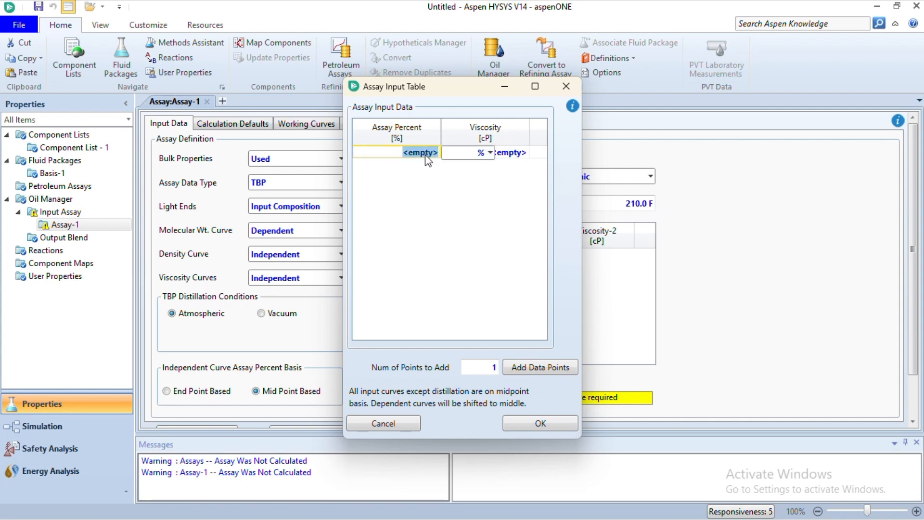
{"action": "type", "text": "10"}
{"action": "key", "text": "Tab"}
{"action": "type", "text": "0.1"}
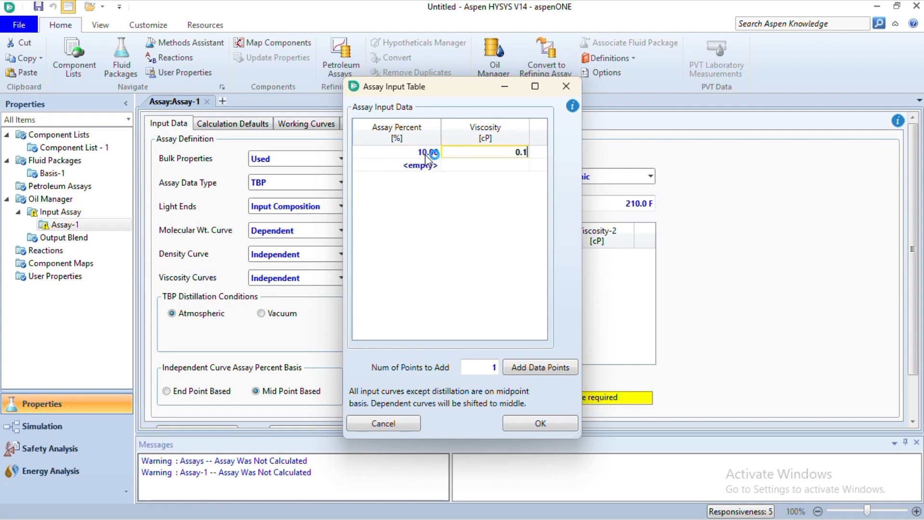
{"action": "key", "text": "Tab"}
{"action": "type", "text": "30"}
{"action": "key", "text": "Tab"}
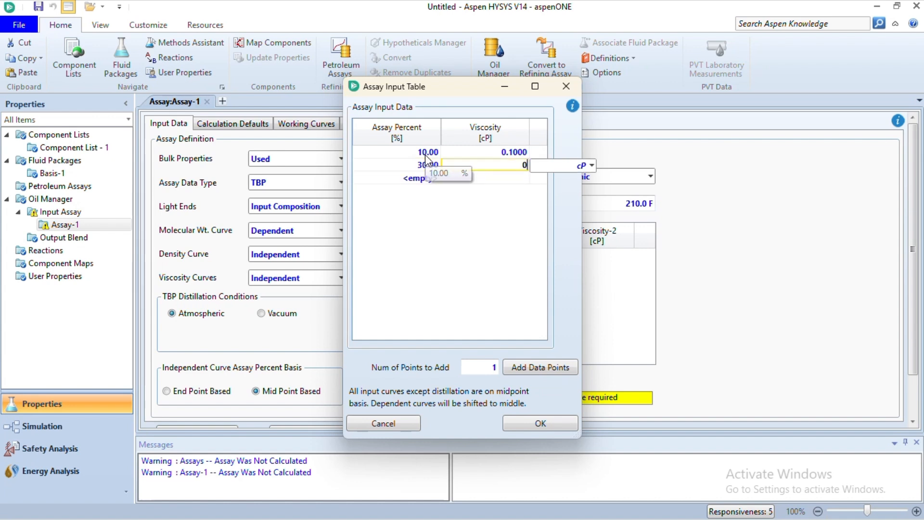
{"action": "type", "text": "0.3"}
{"action": "key", "text": "Tab"}
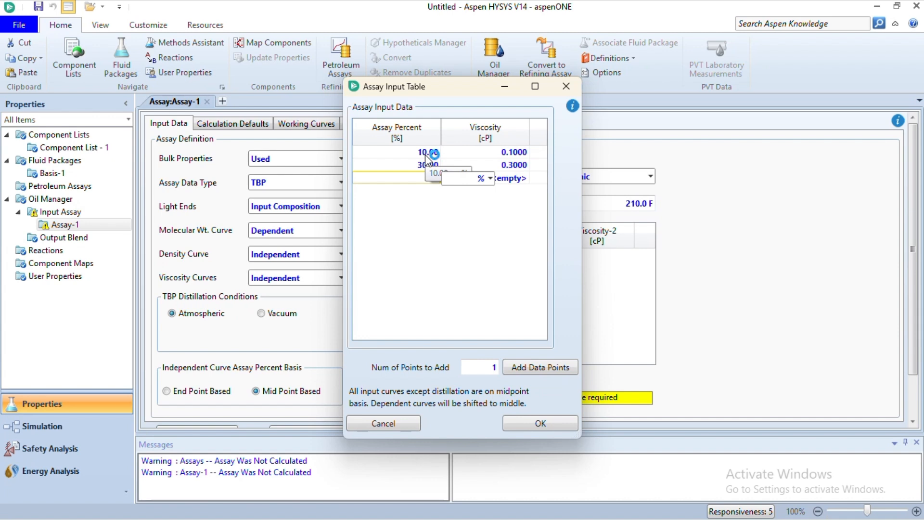
- Add a Viscosity2 point of 0.8 cP at 50% to the assay input table
{"action": "type", "text": "50"}
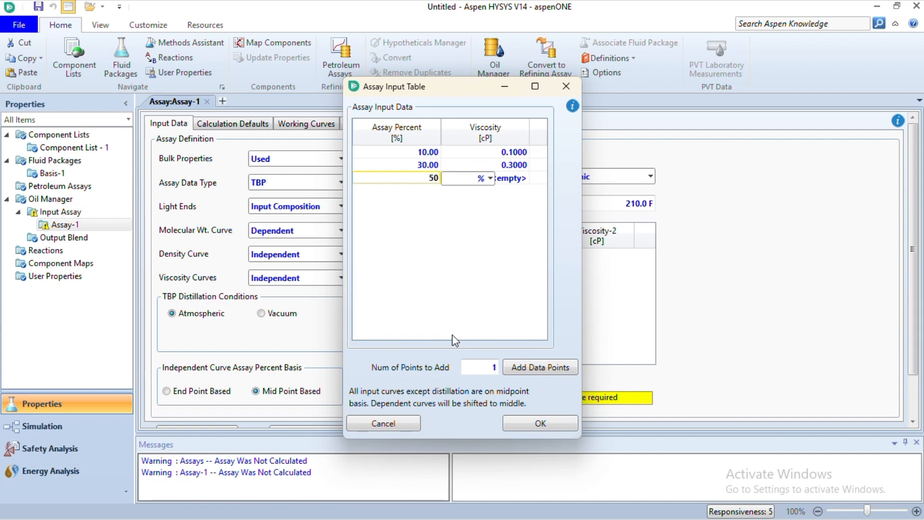
{"action": "key", "text": "Return"}
{"action": "type", "text": "0."}
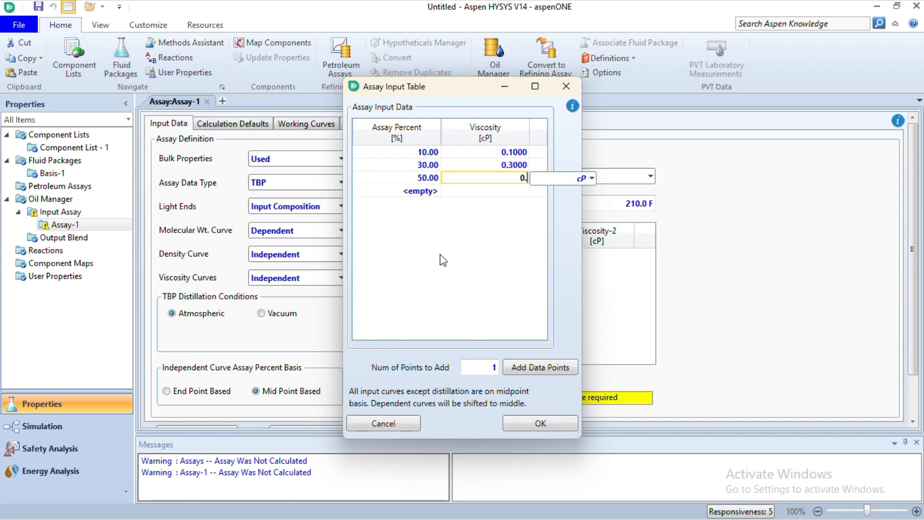
{"action": "type", "text": "0/"}
{"action": "key", "text": "Return"}
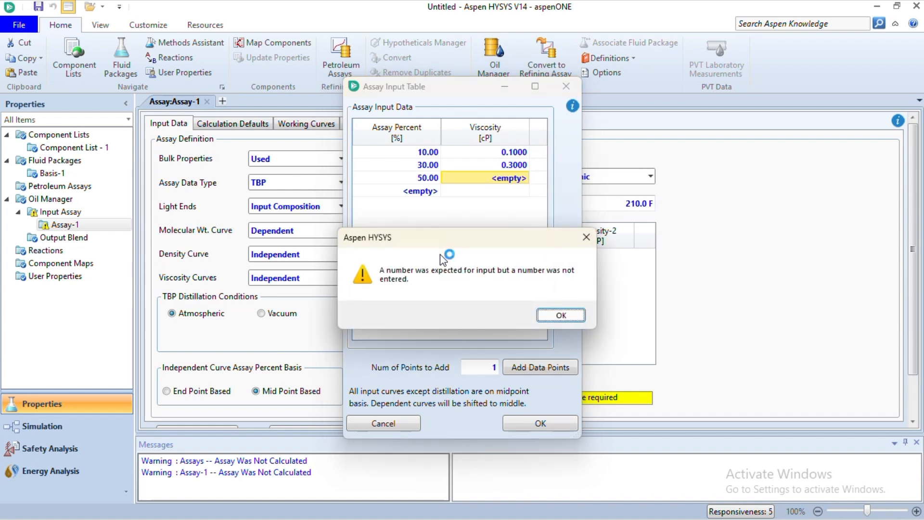
{"action": "left_click", "coordinate": [554, 316]}
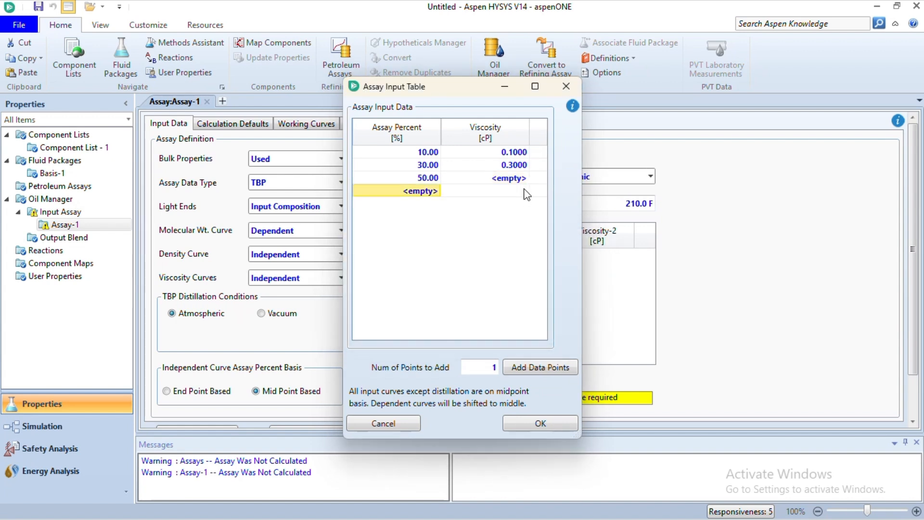
{"action": "left_click", "coordinate": [510, 180]}
{"action": "type", "text": "0.8"}
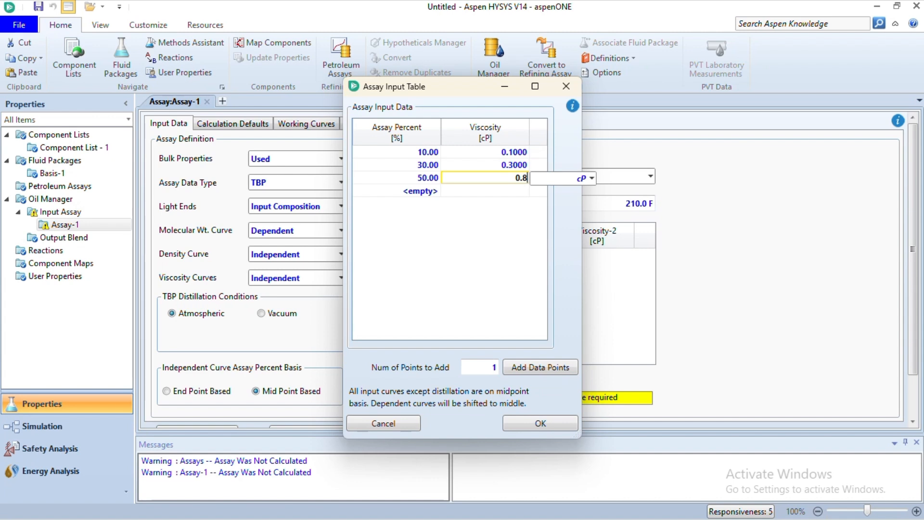
{"action": "key", "text": "Return"}
- Add the remaining Viscosity2 points of 7.5 cP at 70% and 122.3 cP at 90%
{"action": "type", "text": "70"}
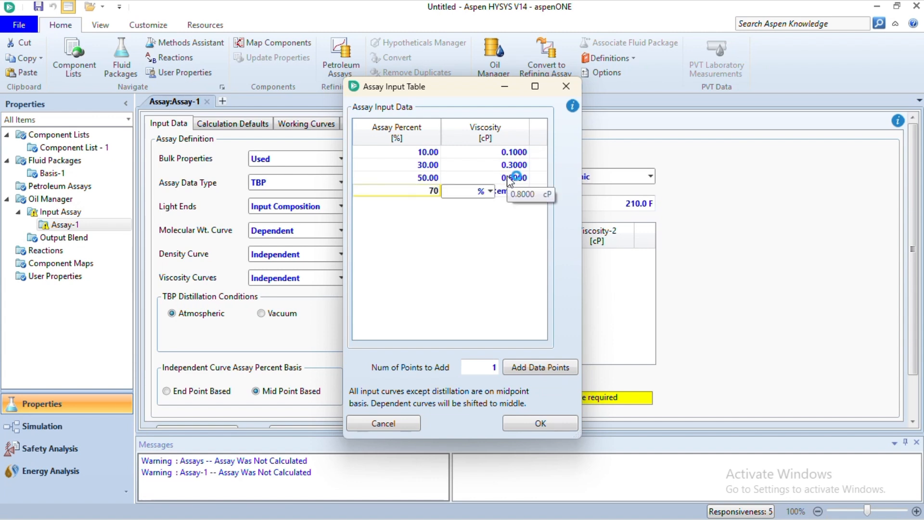
{"action": "key", "text": "Return"}
{"action": "type", "text": "1.5"}
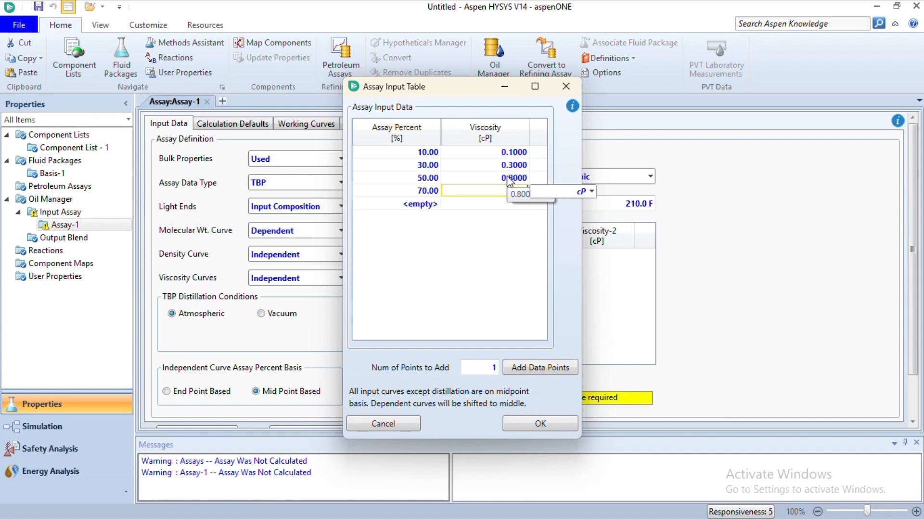
{"action": "key", "text": "Return"}
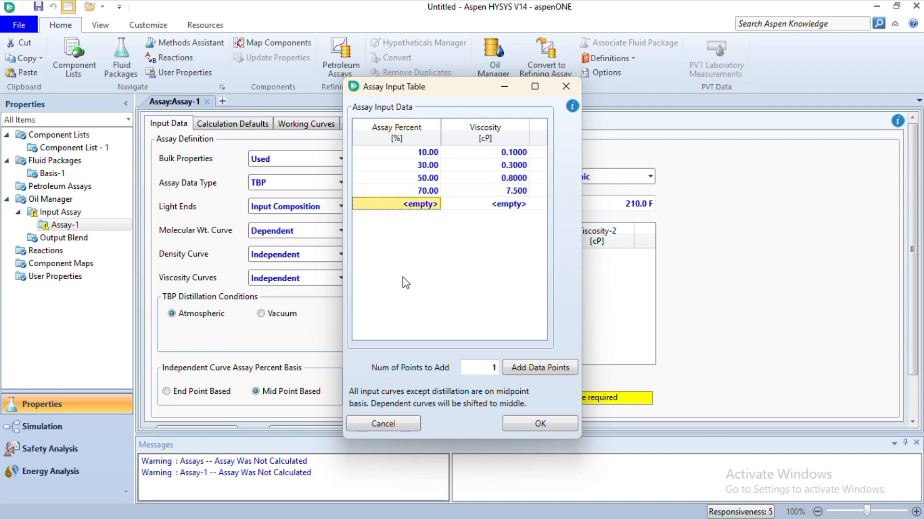
{"action": "type", "text": "90"}
{"action": "key", "text": "Return"}
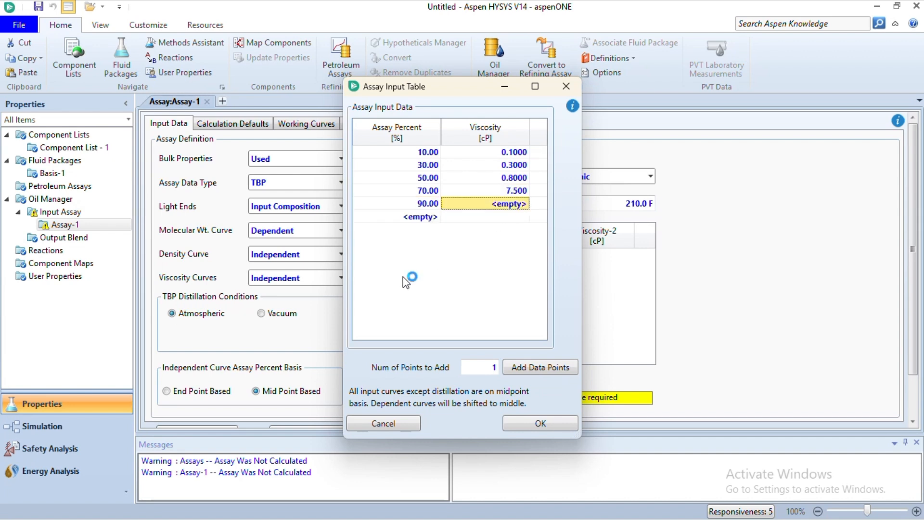
{"action": "type", "text": "122.3"}
{"action": "key", "text": "Return"}
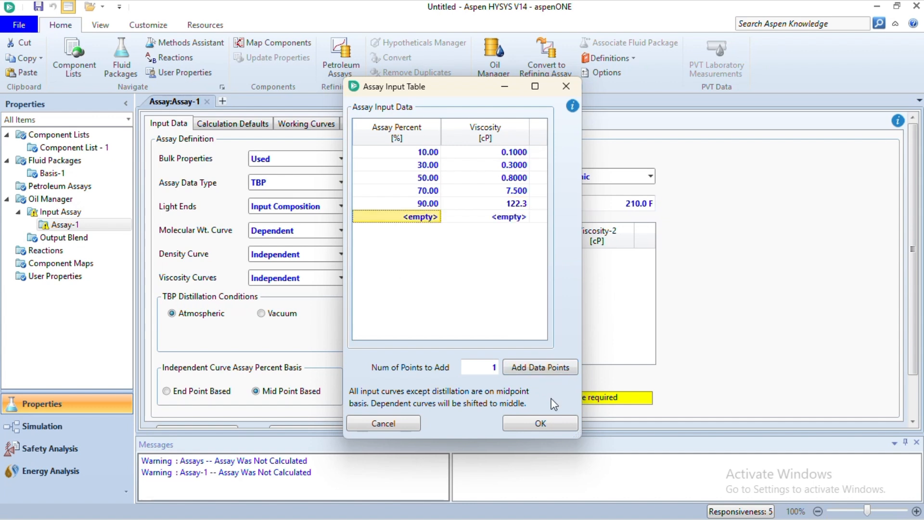
- Accept the Viscosity2 input table and calculate Assay-1
{"action": "left_click", "coordinate": [549, 424]}
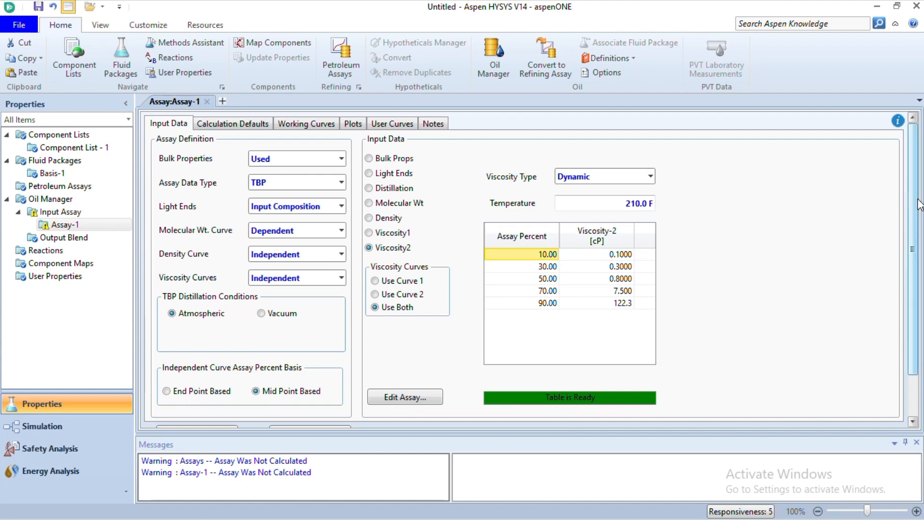
{"action": "scroll", "coordinate": [289, 366], "scroll_direction": "down", "scroll_amount": 3}
{"action": "left_click", "coordinate": [282, 382]}
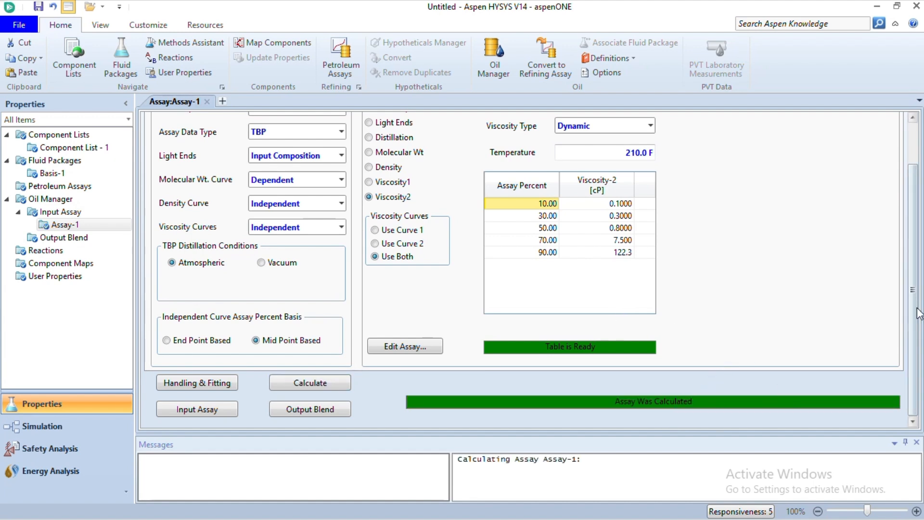
- Review the working curves and the distillation plot of Assay-1
{"action": "scroll", "coordinate": [727, 354], "scroll_direction": "up", "scroll_amount": 3}
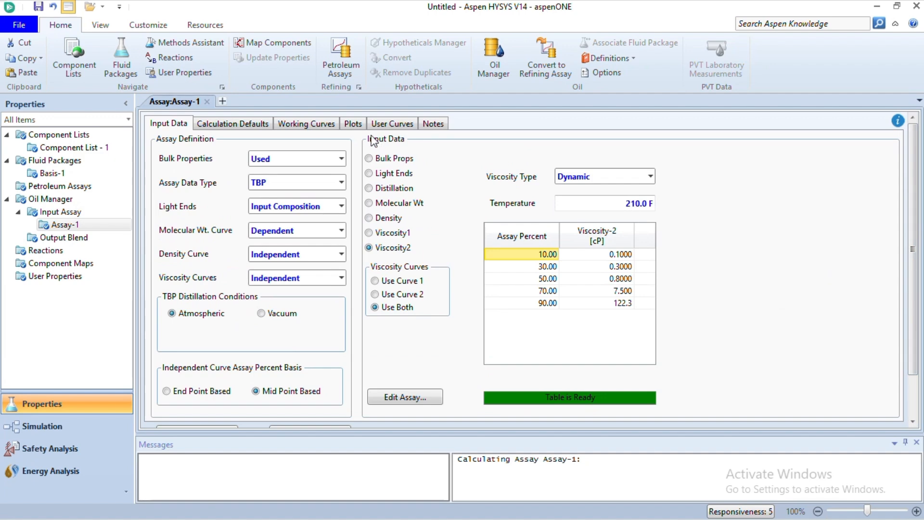
{"action": "left_click", "coordinate": [306, 124]}
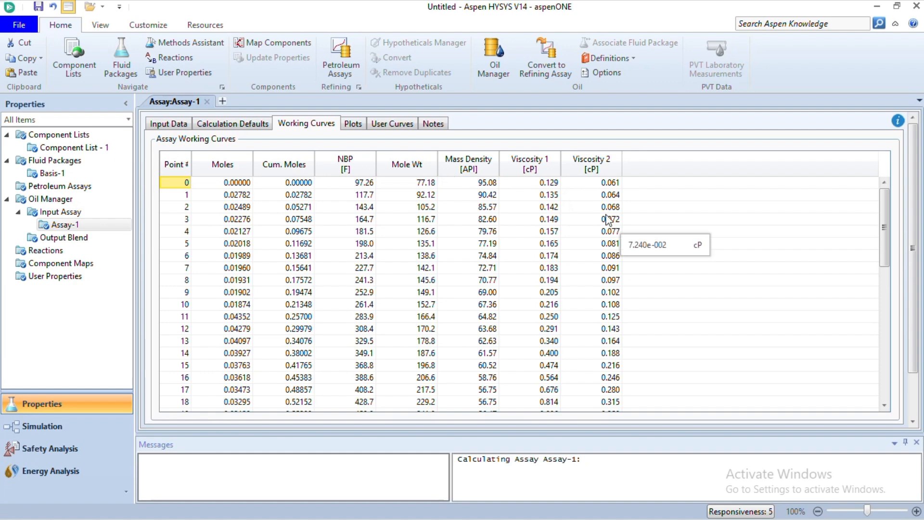
{"action": "left_click", "coordinate": [354, 128]}
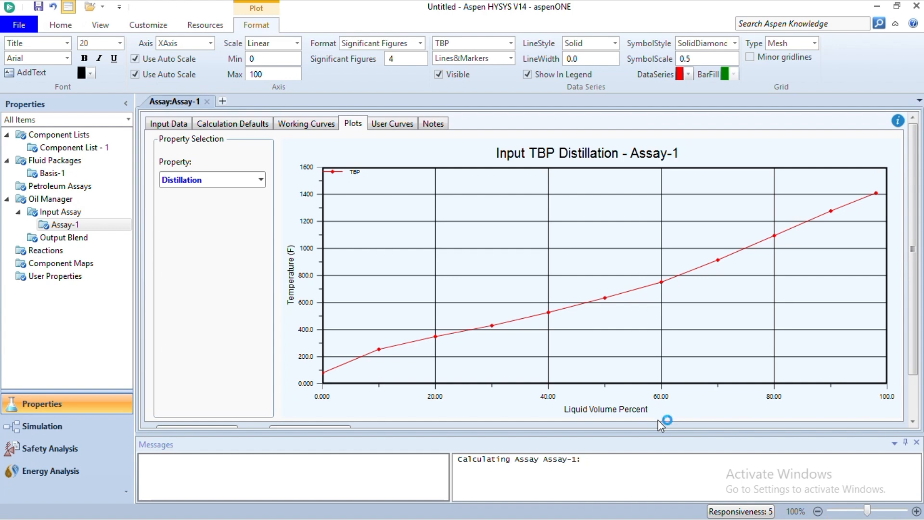
- Create a new output blend and add Assay-1 as its oil
{"action": "left_click", "coordinate": [68, 238]}
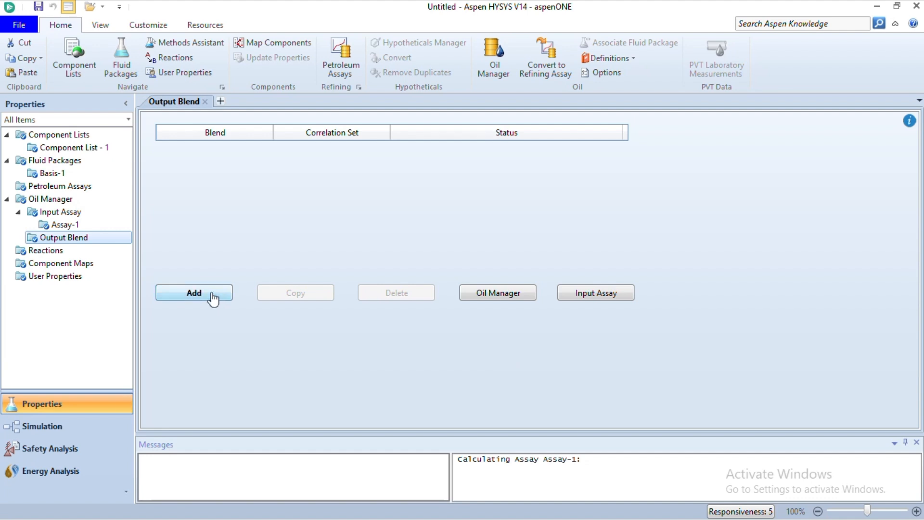
{"action": "left_click", "coordinate": [194, 293]}
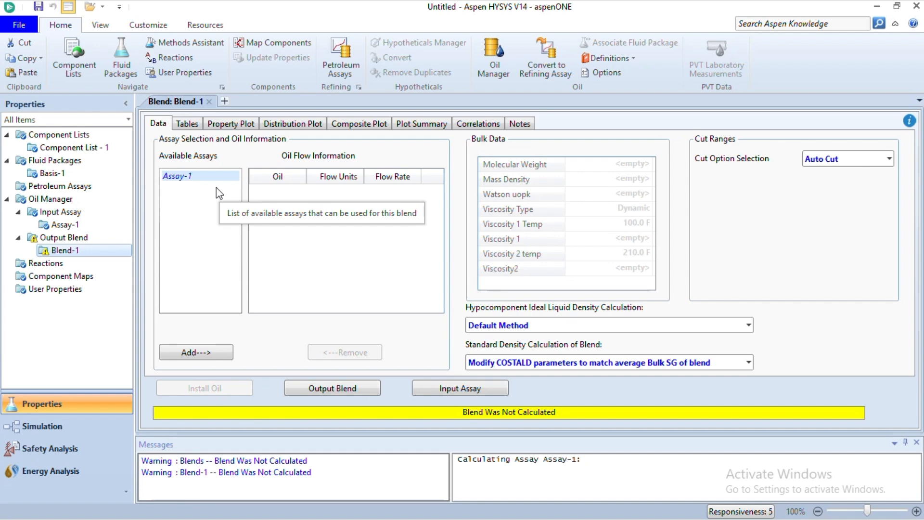
{"action": "left_click", "coordinate": [217, 353]}
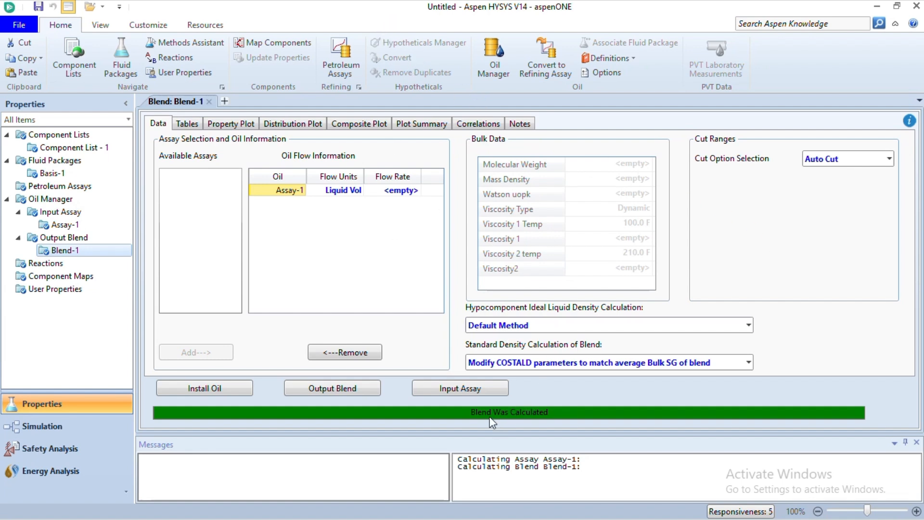
- Examine the blend's component physical properties table with the automatic cuts
{"action": "left_click", "coordinate": [190, 124]}
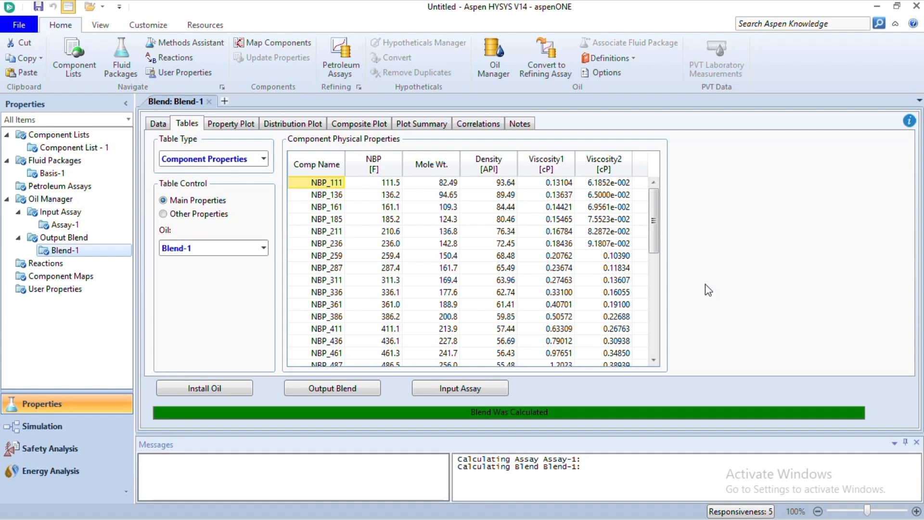
{"action": "scroll", "coordinate": [423, 238], "scroll_direction": "down", "scroll_amount": 8}
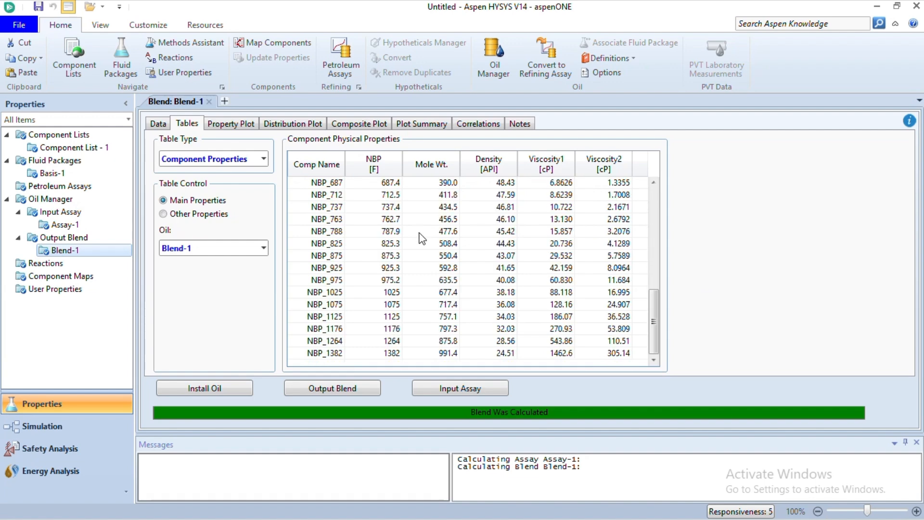
{"action": "scroll", "coordinate": [422, 238], "scroll_direction": "up", "scroll_amount": 8}
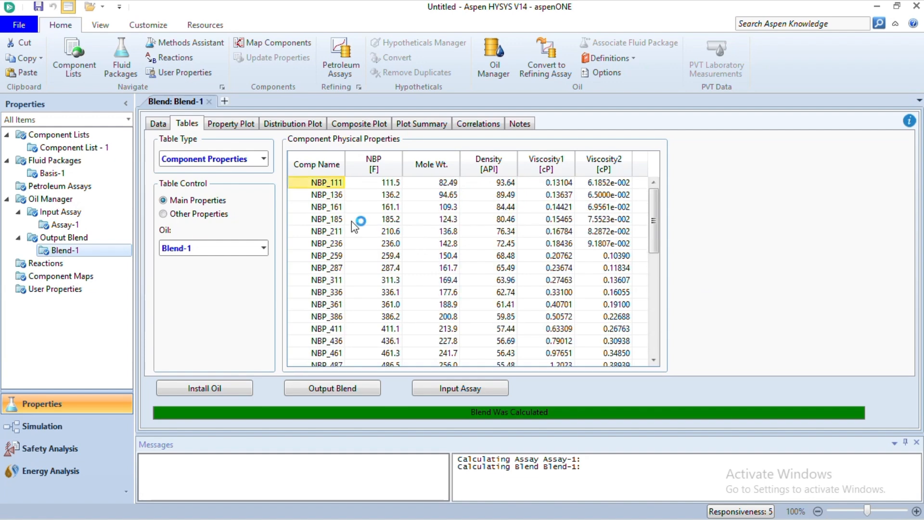
{"action": "mouse_move", "coordinate": [352, 221]}
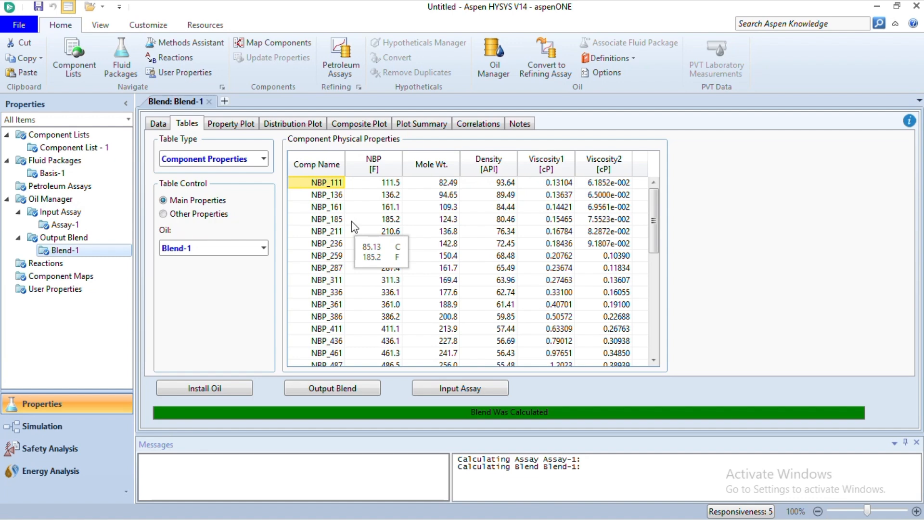
- Switch the blend's cut option to User Ranges and set the starting cut point to 100 F
{"action": "left_click", "coordinate": [155, 126]}
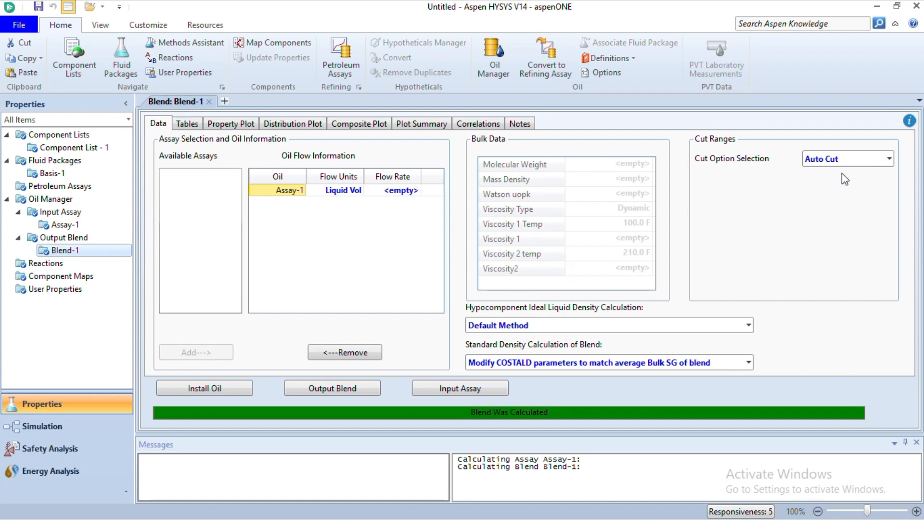
{"action": "left_click", "coordinate": [889, 162]}
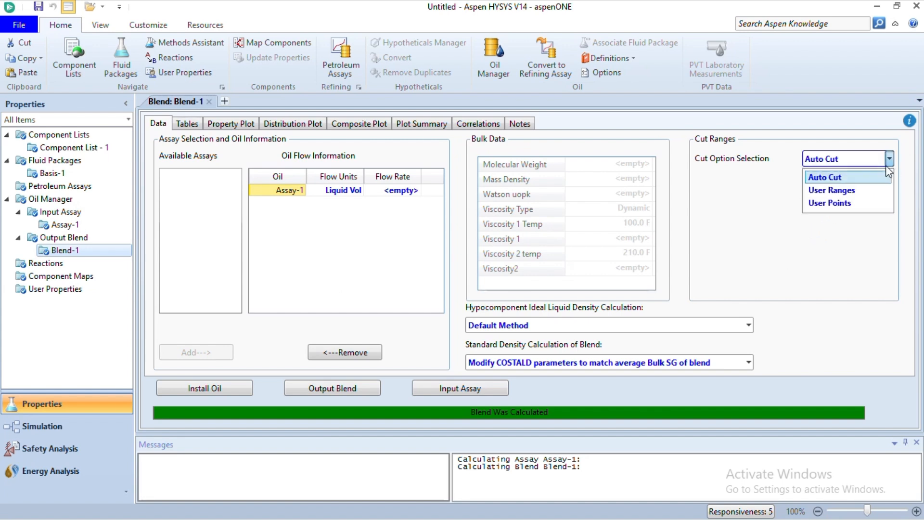
{"action": "left_click", "coordinate": [861, 192]}
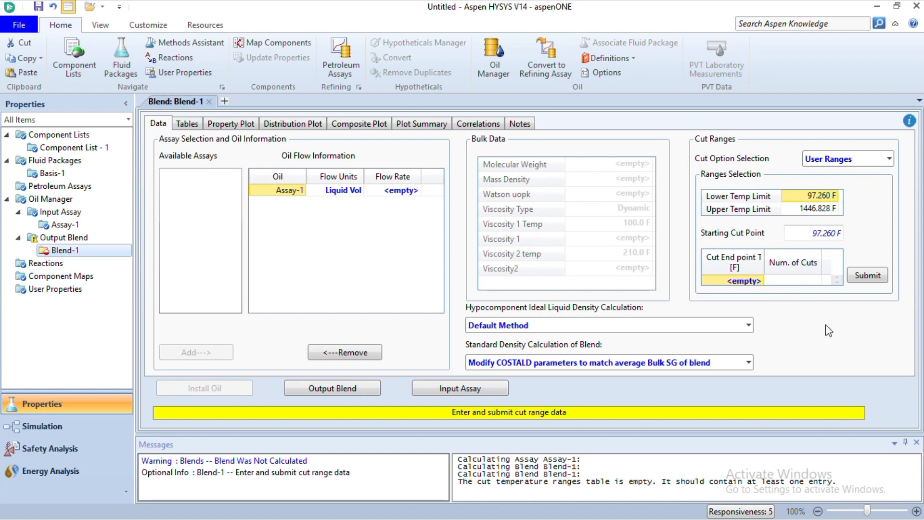
{"action": "mouse_move", "coordinate": [829, 238]}
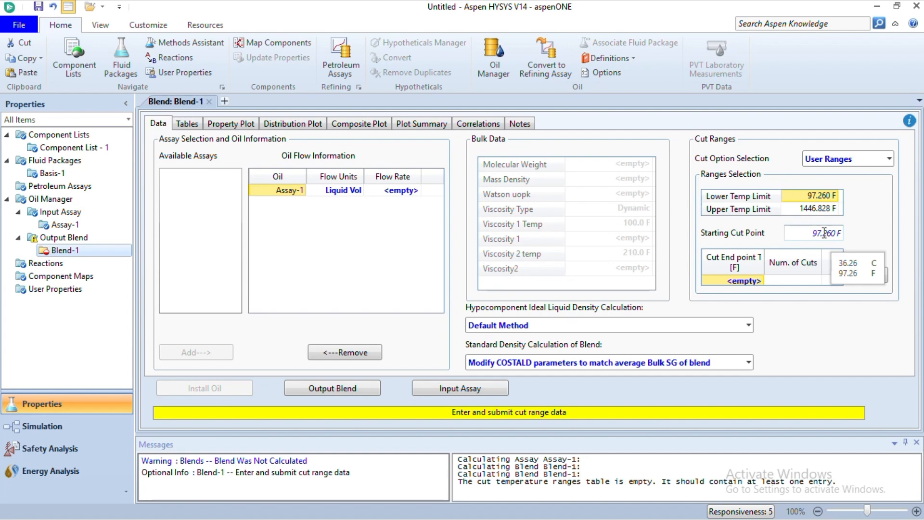
{"action": "left_click", "coordinate": [825, 233]}
{"action": "type", "text": "100"}
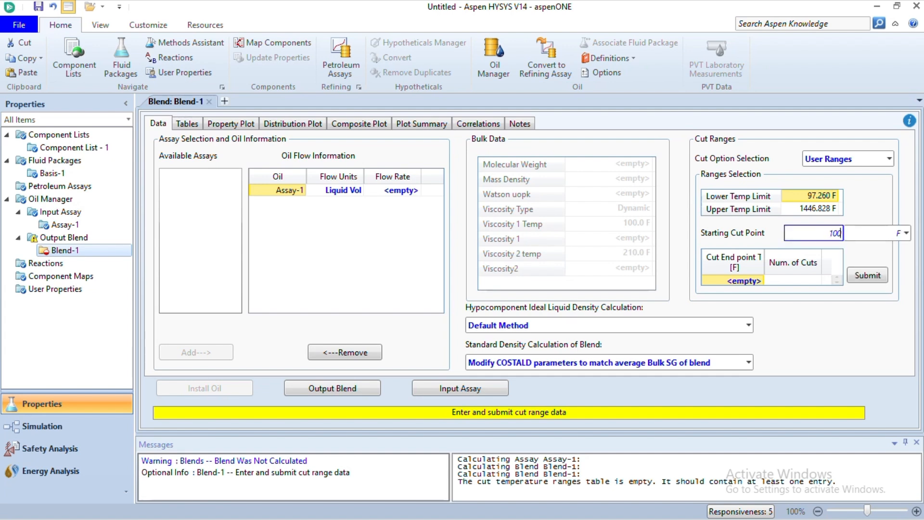
{"action": "key", "text": "Return"}
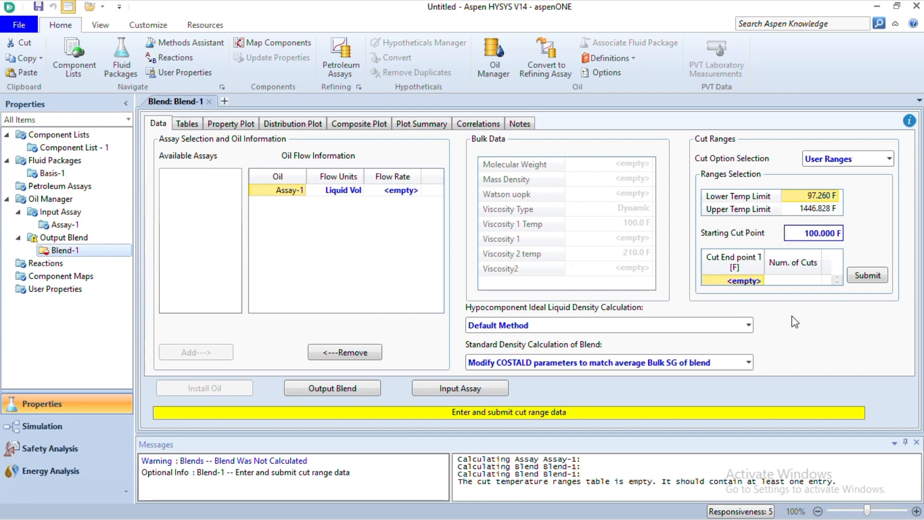
- Define the first cut range with an end point of 800 F and 28 cuts
{"action": "left_click", "coordinate": [745, 282]}
{"action": "type", "text": "50"}
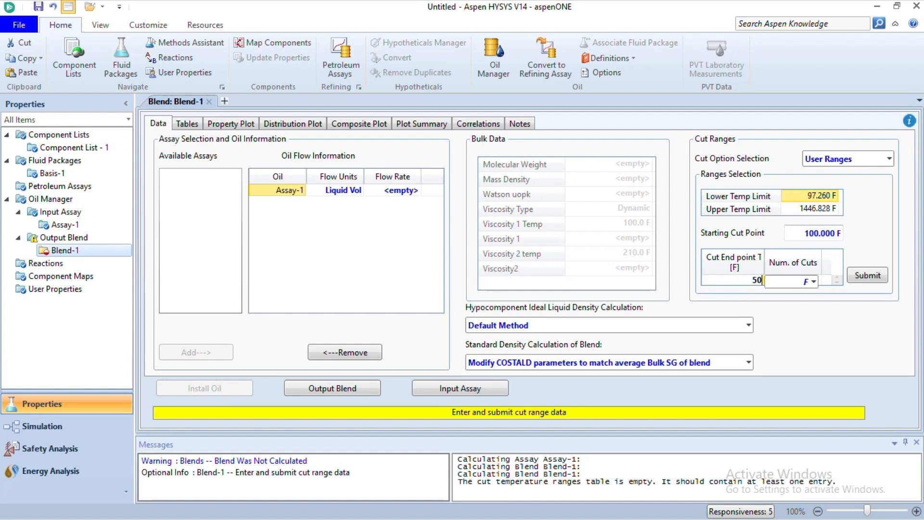
{"action": "key", "text": "BackSpace"}
{"action": "key", "text": "BackSpace"}
{"action": "type", "text": "800"}
{"action": "key", "text": "Return"}
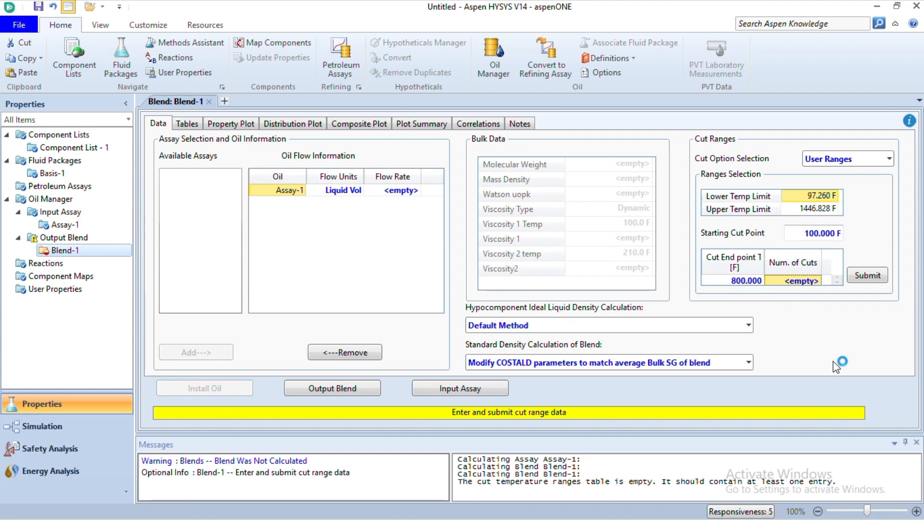
{"action": "type", "text": "28"}
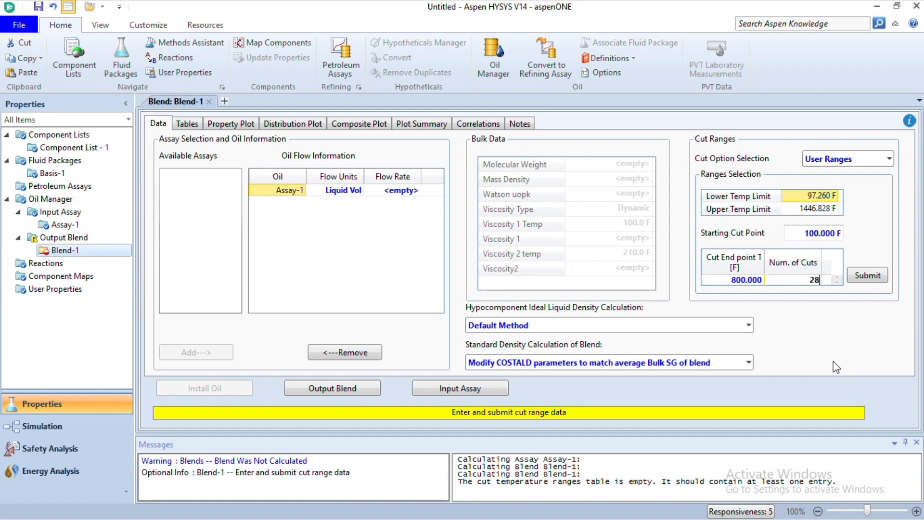
{"action": "key", "text": "Return"}
- Add a second cut range with an end point of 1200 F and 8 cuts
{"action": "left_click", "coordinate": [837, 283]}
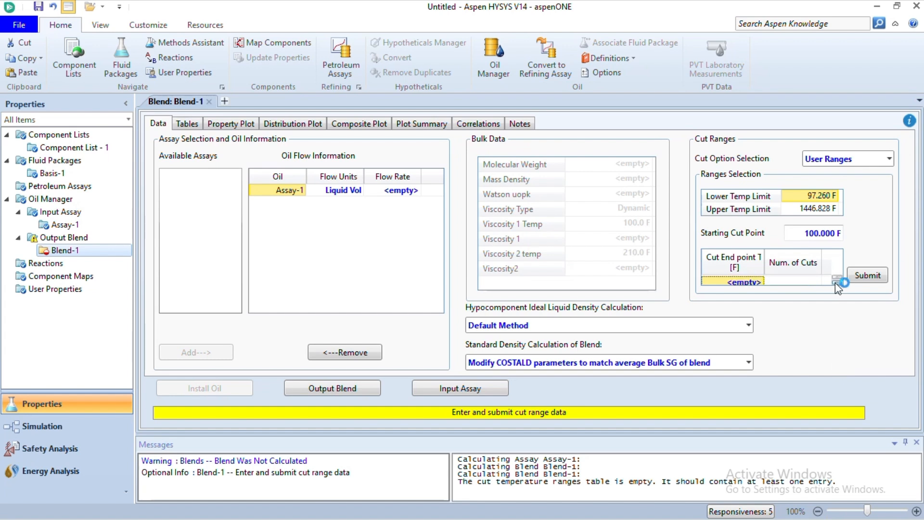
{"action": "left_click", "coordinate": [746, 284]}
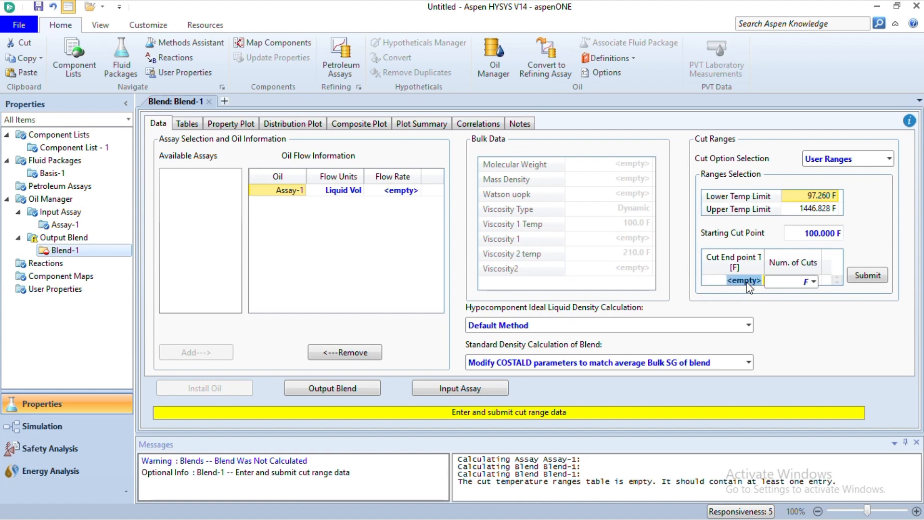
{"action": "type", "text": "1200"}
{"action": "key", "text": "Return"}
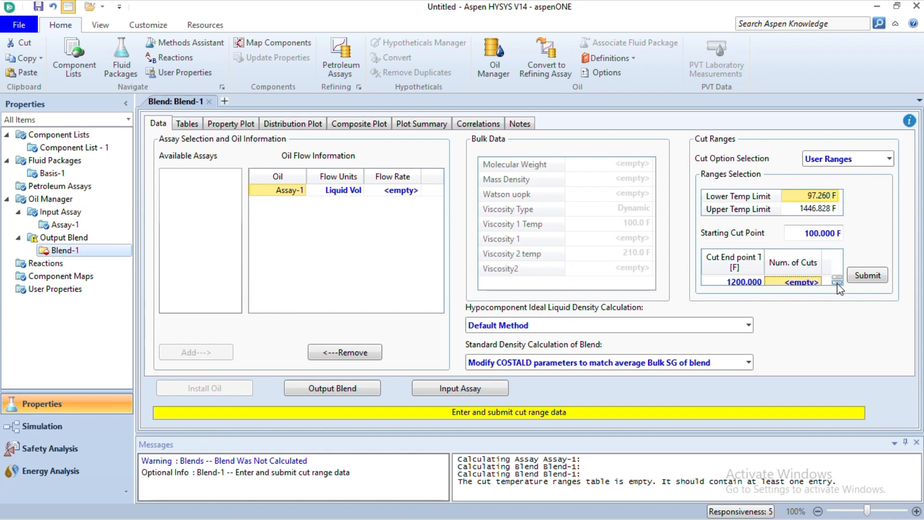
{"action": "type", "text": "8"}
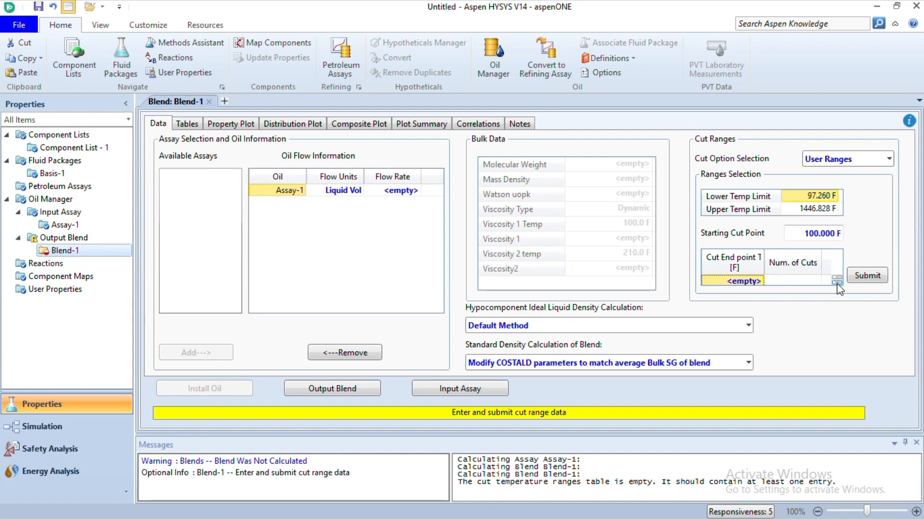
{"action": "key", "text": "Return"}
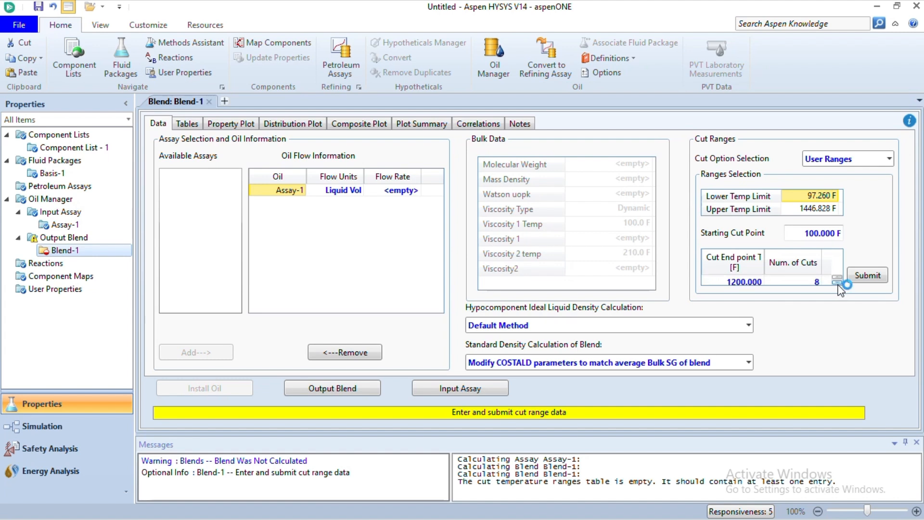
- Add a third cut range ending at 1400 F with 2 cuts and submit the cut ranges
{"action": "left_click", "coordinate": [838, 283]}
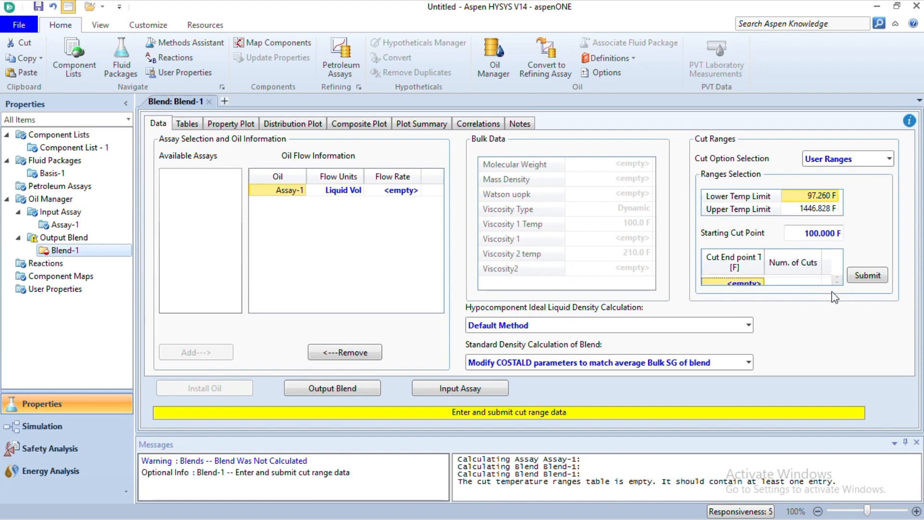
{"action": "type", "text": "1400"}
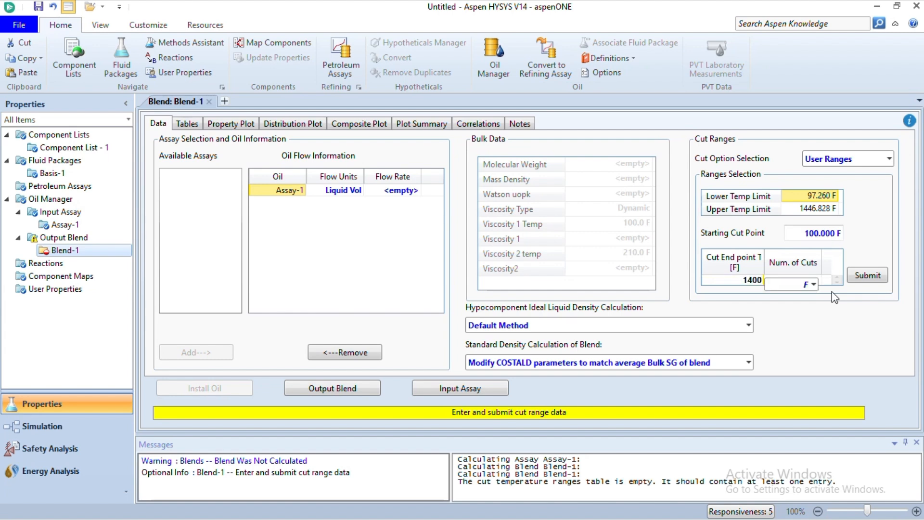
{"action": "key", "text": "Return"}
{"action": "left_click", "coordinate": [841, 282]}
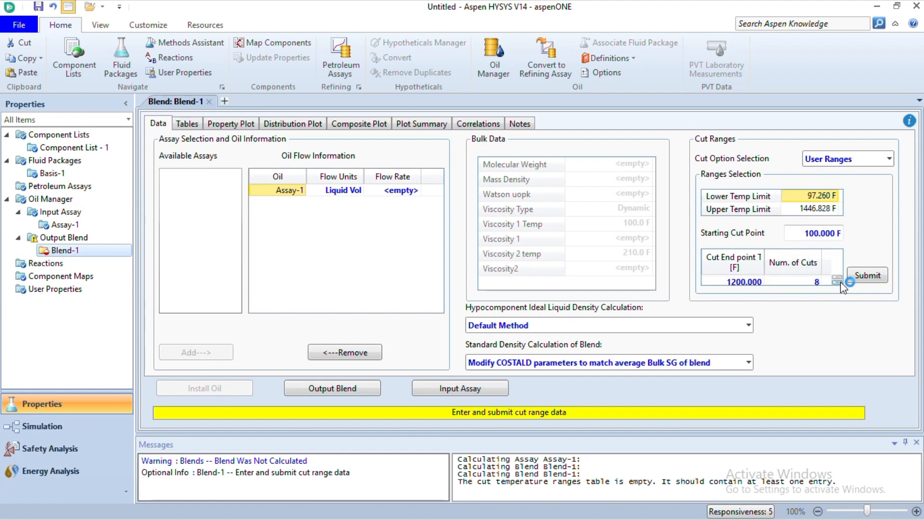
{"action": "type", "text": "2"}
{"action": "key", "text": "Return"}
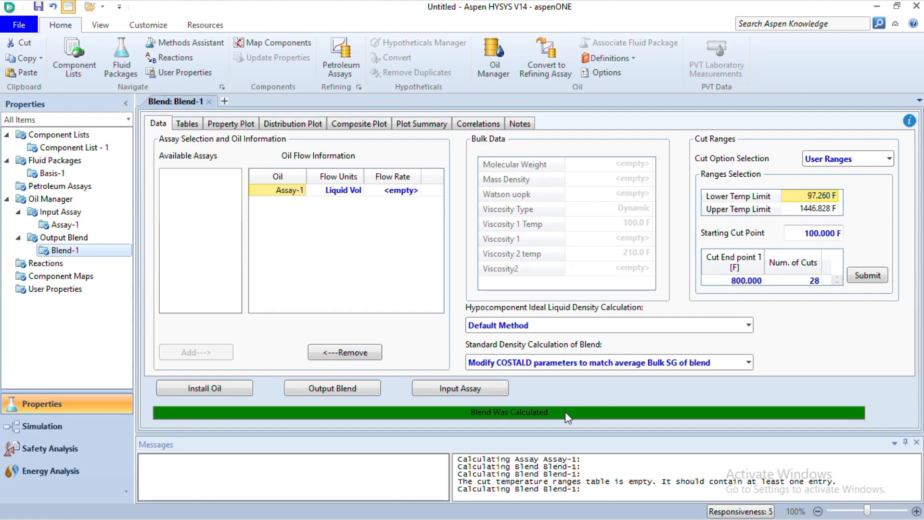
- Review the blend's component properties for the user-defined cuts and display its Oil Distributions table
{"action": "left_click", "coordinate": [187, 123]}
{"action": "scroll", "coordinate": [541, 268], "scroll_direction": "down", "scroll_amount": 7}
{"action": "scroll", "coordinate": [541, 268], "scroll_direction": "up", "scroll_amount": 7}
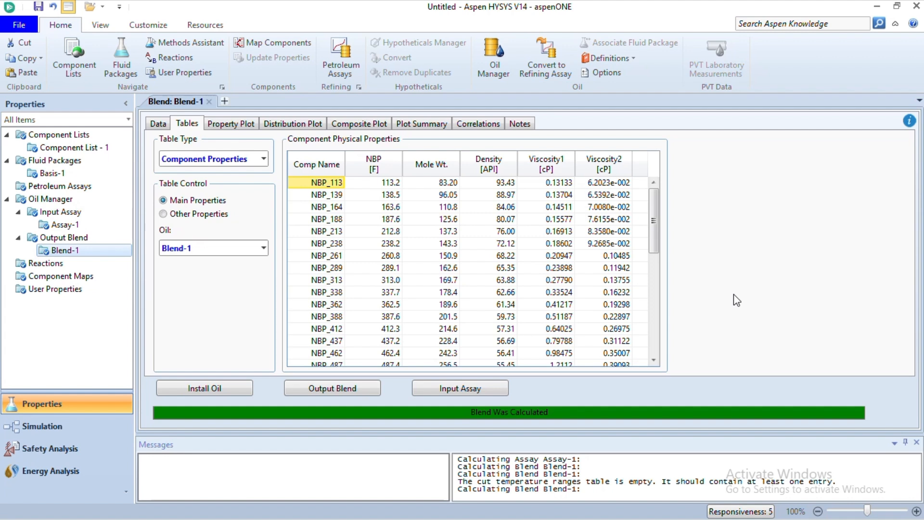
{"action": "left_click", "coordinate": [263, 158]}
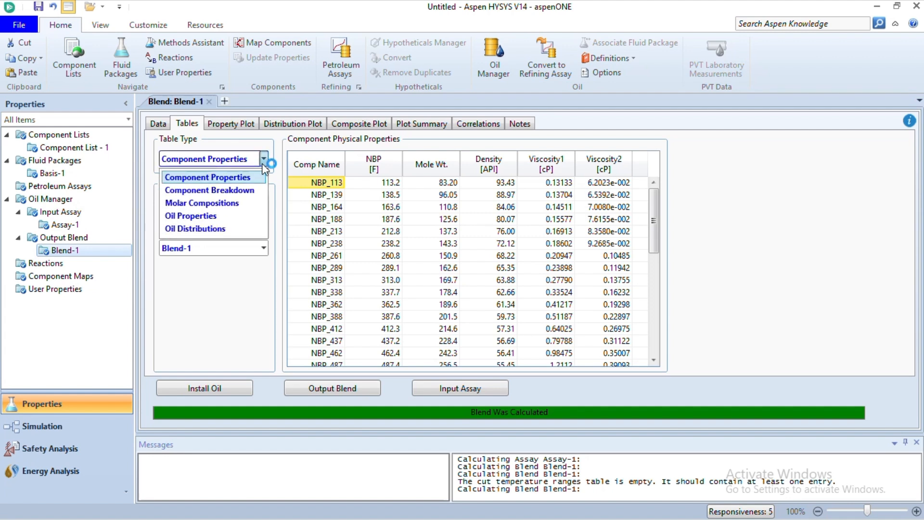
{"action": "left_click", "coordinate": [227, 226]}
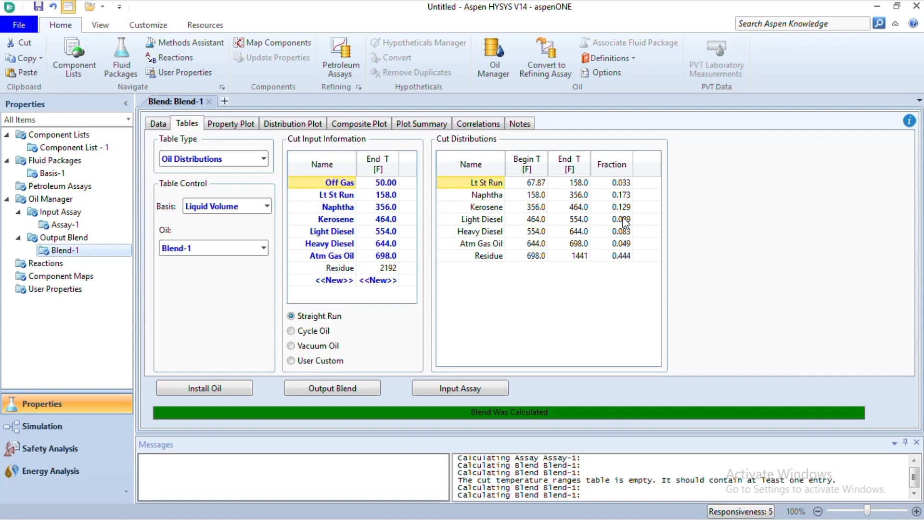
- Install Blend-1 from the Oil Manager into the main flowsheet as a stream named Preheat Crude
{"action": "left_click", "coordinate": [65, 200]}
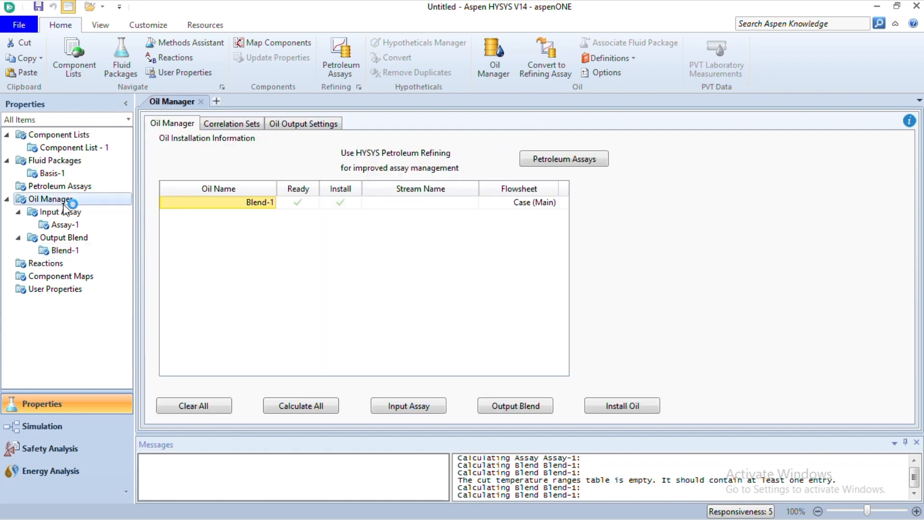
{"action": "left_click", "coordinate": [620, 410]}
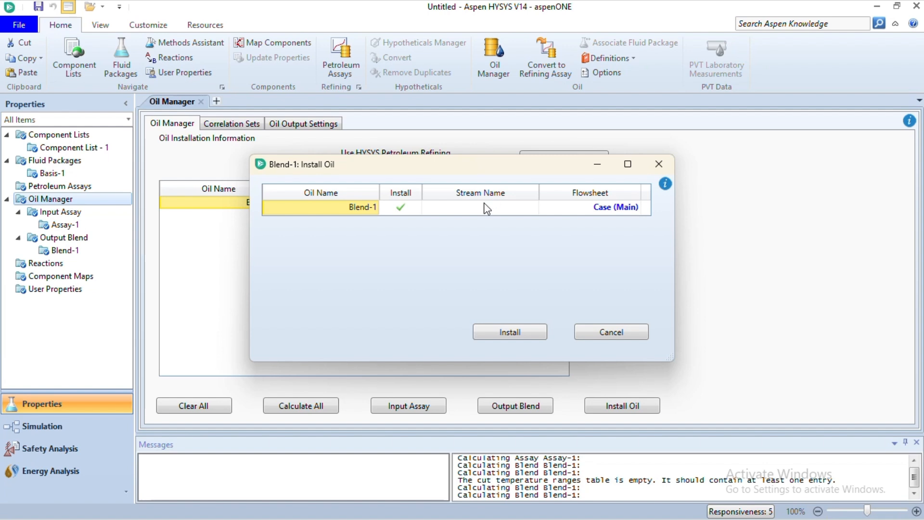
{"action": "left_click", "coordinate": [484, 204]}
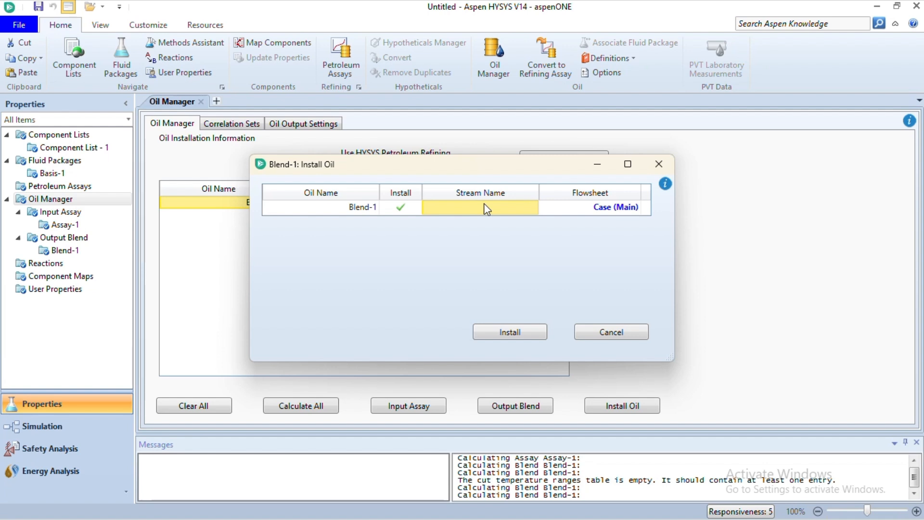
{"action": "left_click", "coordinate": [485, 206]}
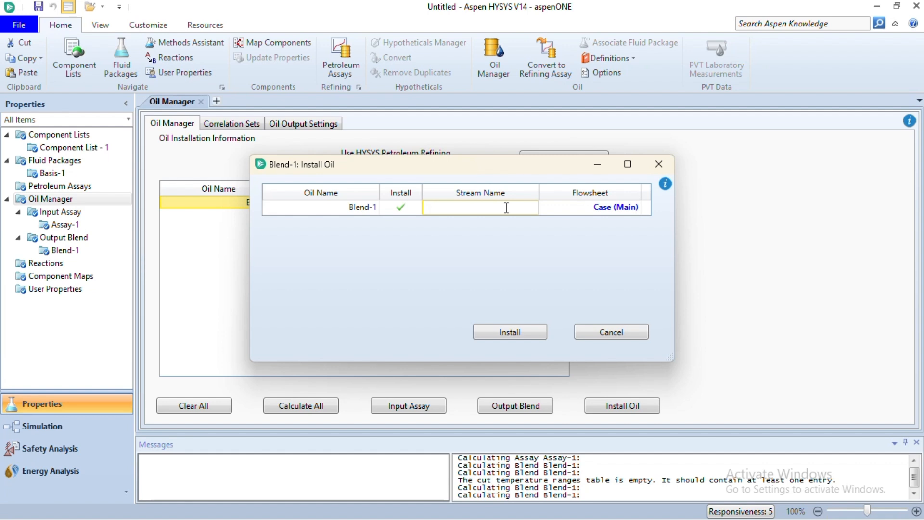
{"action": "type", "text": "Preheat Crude"}
{"action": "key", "text": "Return"}
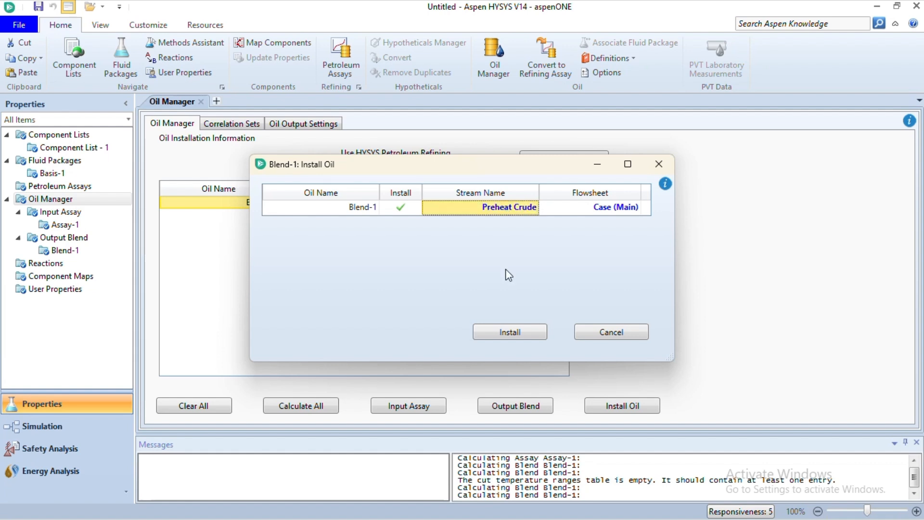
{"action": "left_click", "coordinate": [521, 332]}
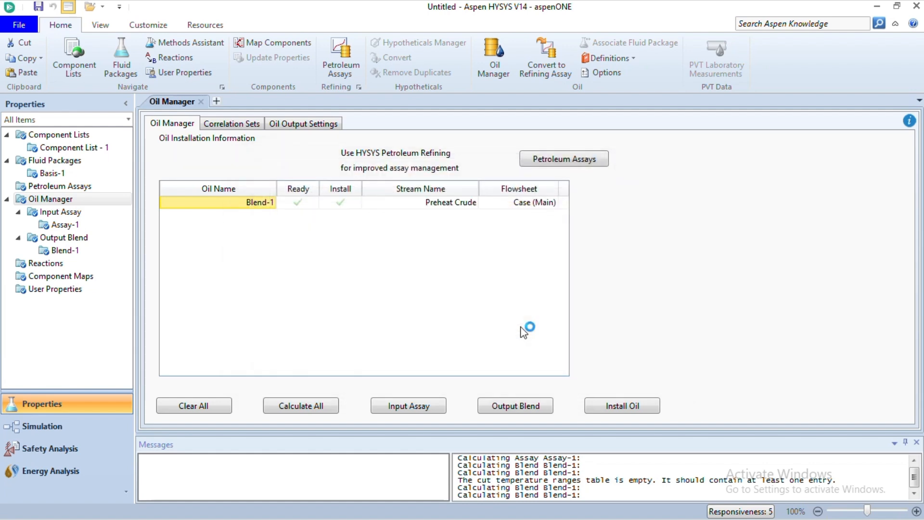